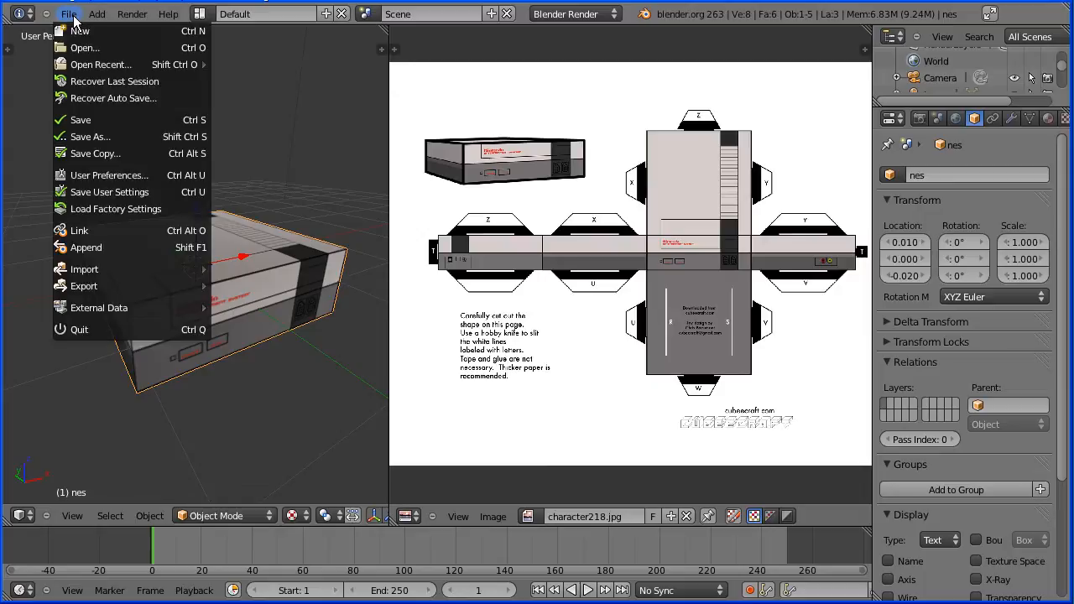
Start a new scene, enable background images in the 3D view and add an empty image slot.
left_click(74, 32)
left_click(72, 47)
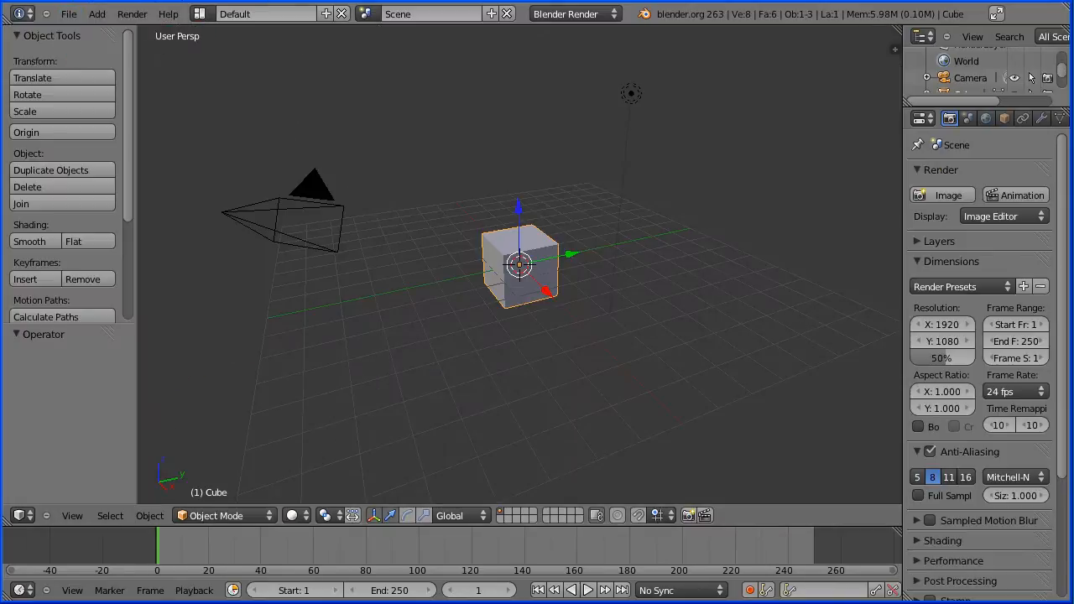
left_click(896, 51)
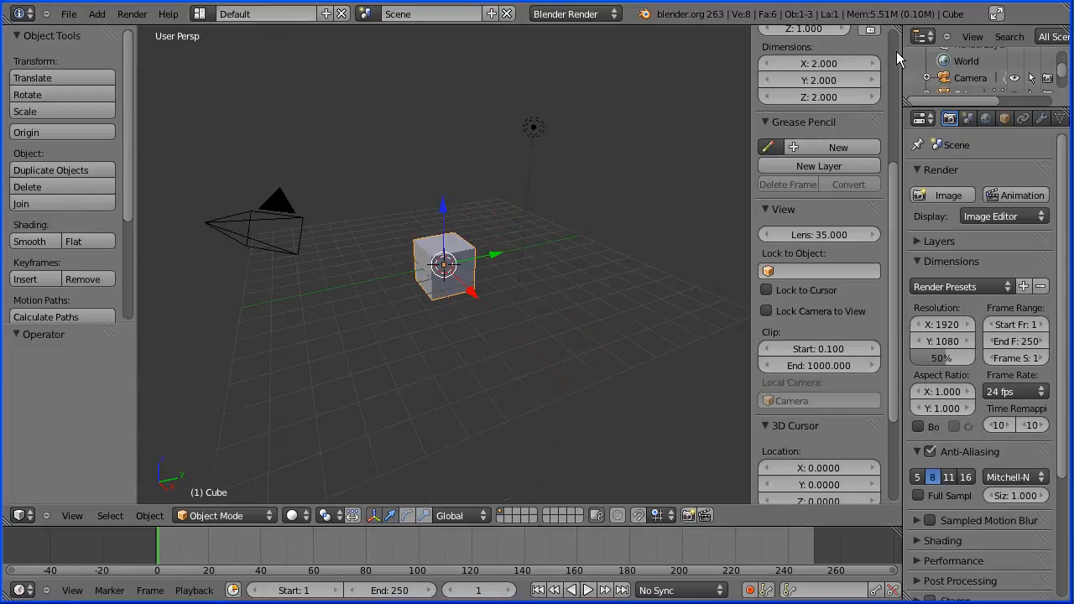
scroll(895, 202, "down", 4)
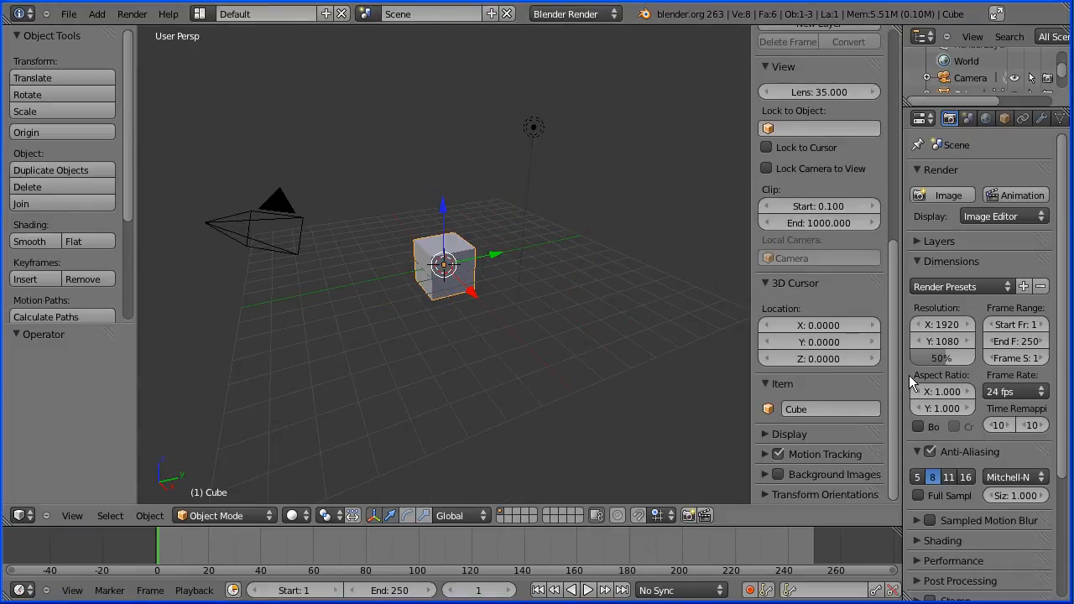
left_click(780, 473)
left_click(764, 474)
scroll(893, 433, "down", 2)
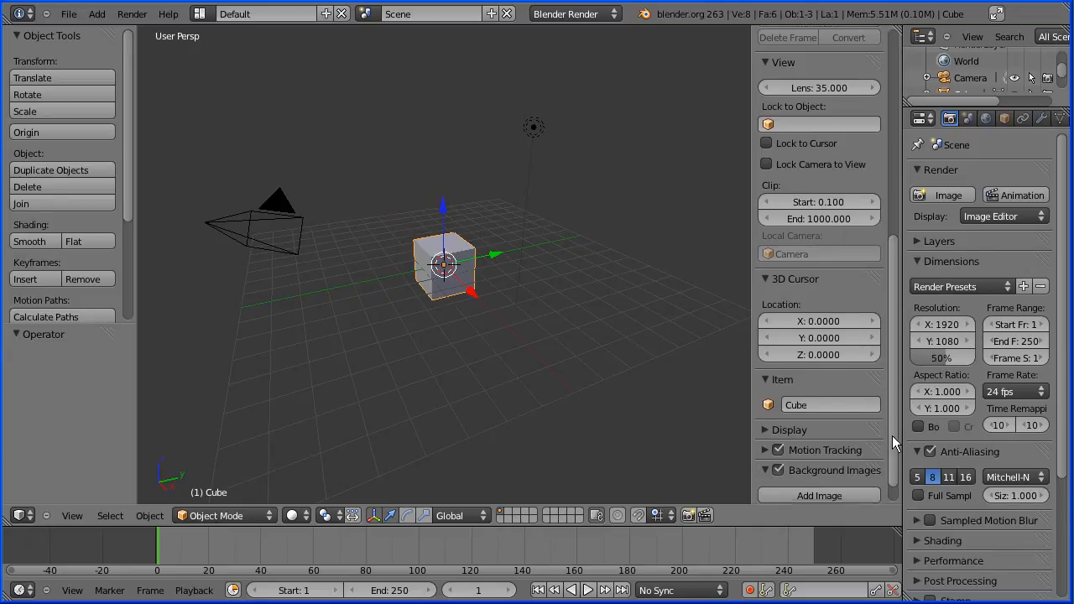
left_click(846, 462)
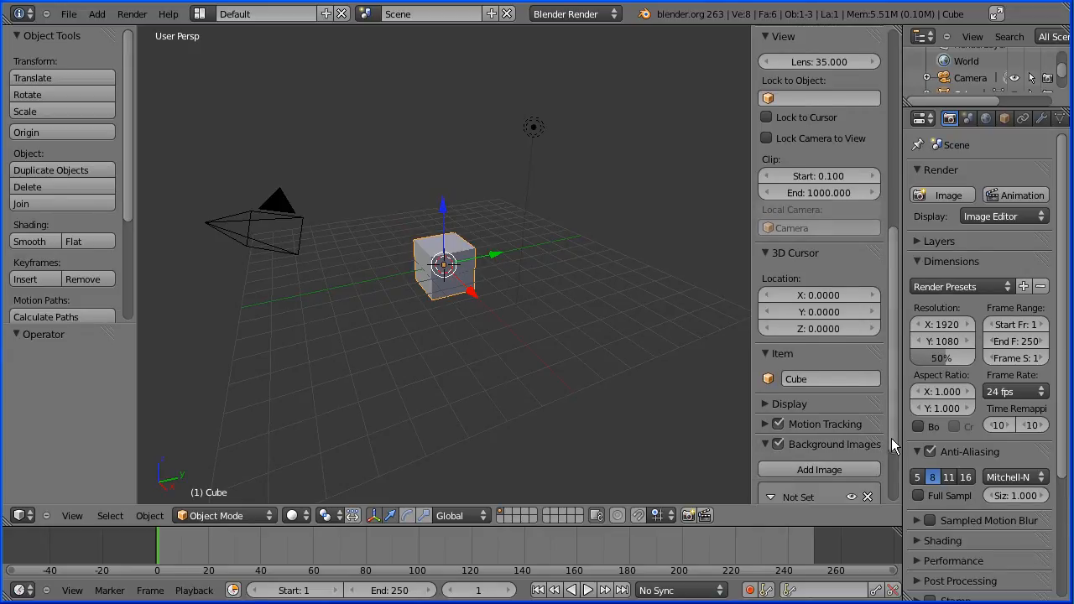
Load character218.jpg from G:\blender\uv as the background image, browsing the folder as thumbnails.
scroll(891, 439, "down", 5)
left_click(799, 463)
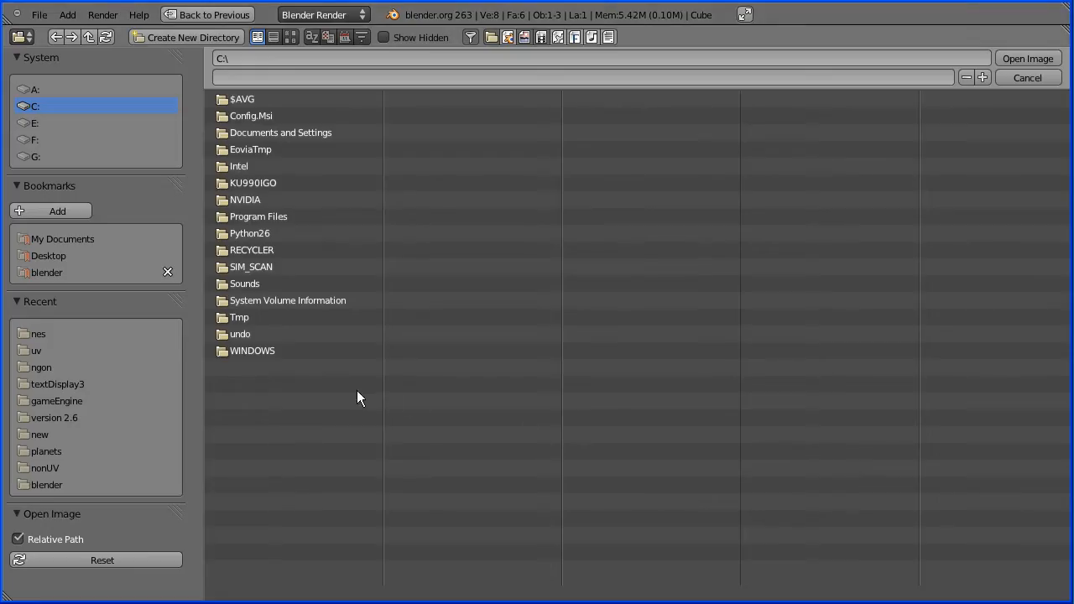
left_click(49, 274)
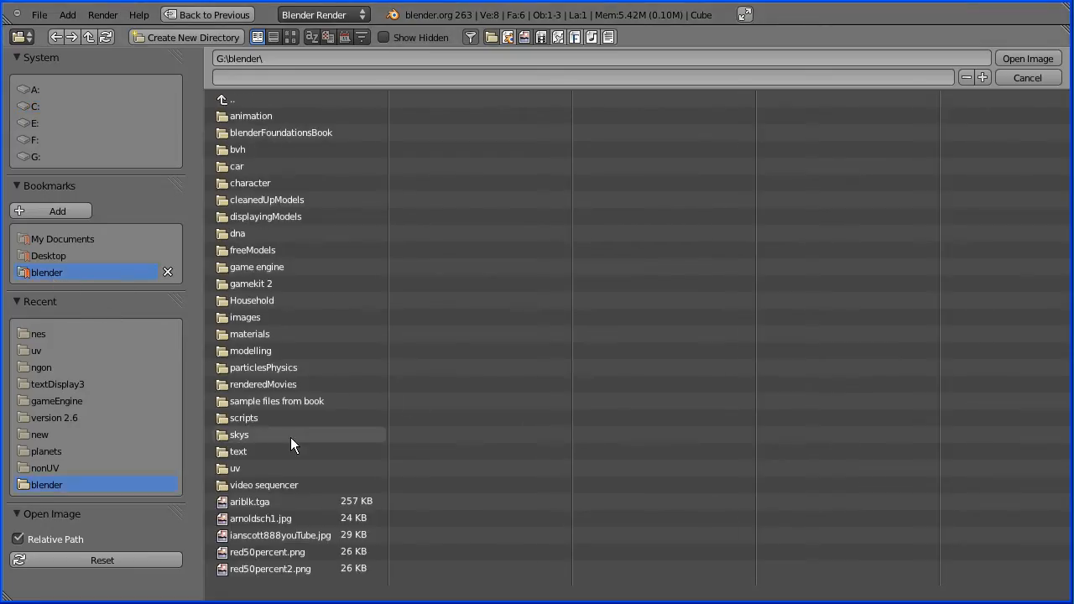
left_click(248, 469)
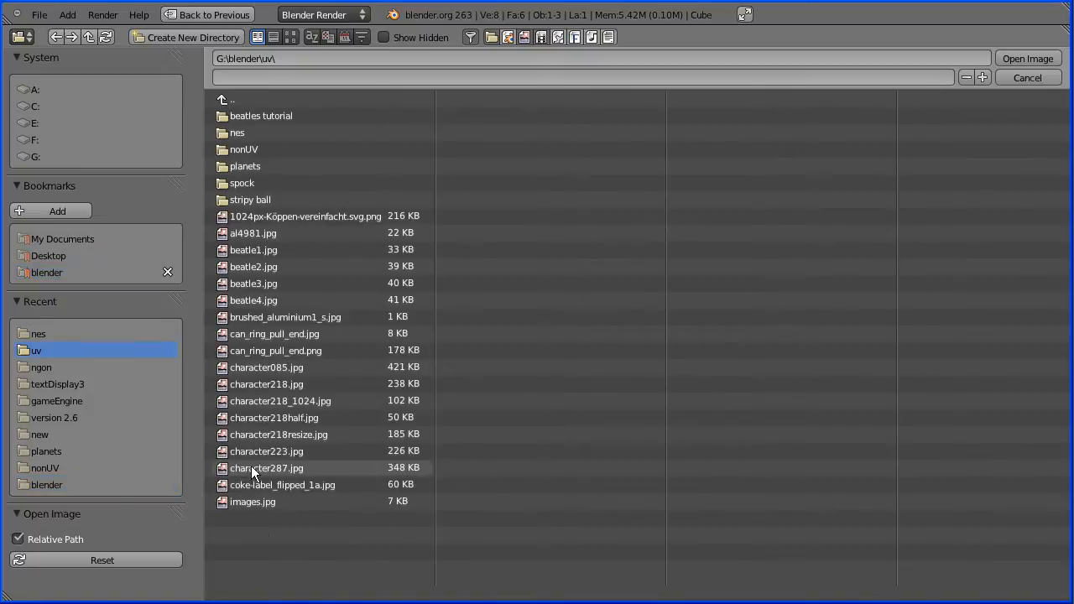
left_click(289, 38)
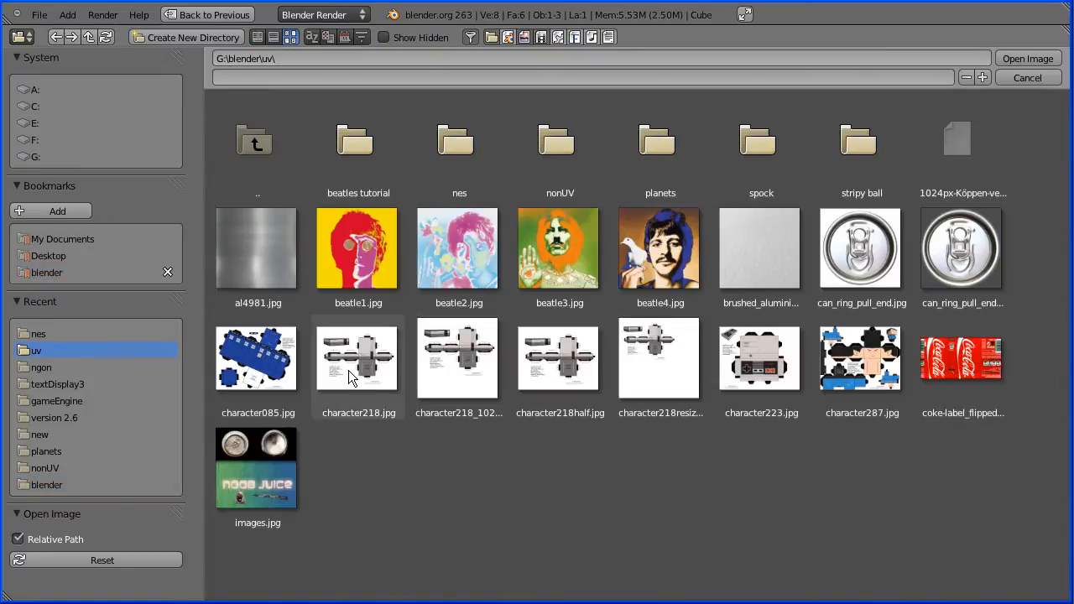
left_click(353, 366)
left_click(1028, 58)
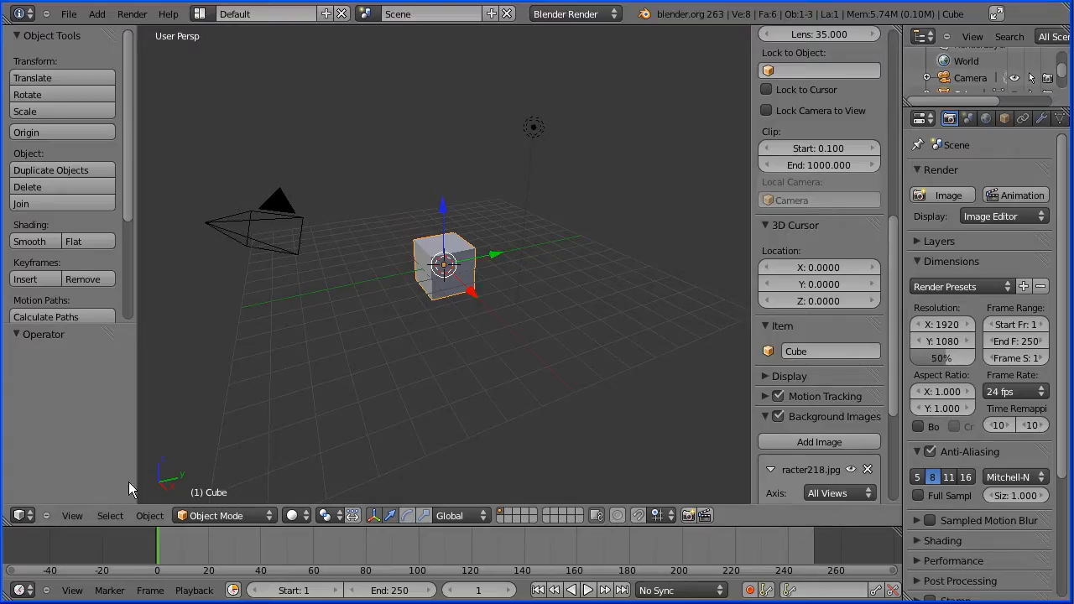
Switch the 3D view to front orthographic and set the viewport shading to Wireframe.
left_click(78, 515)
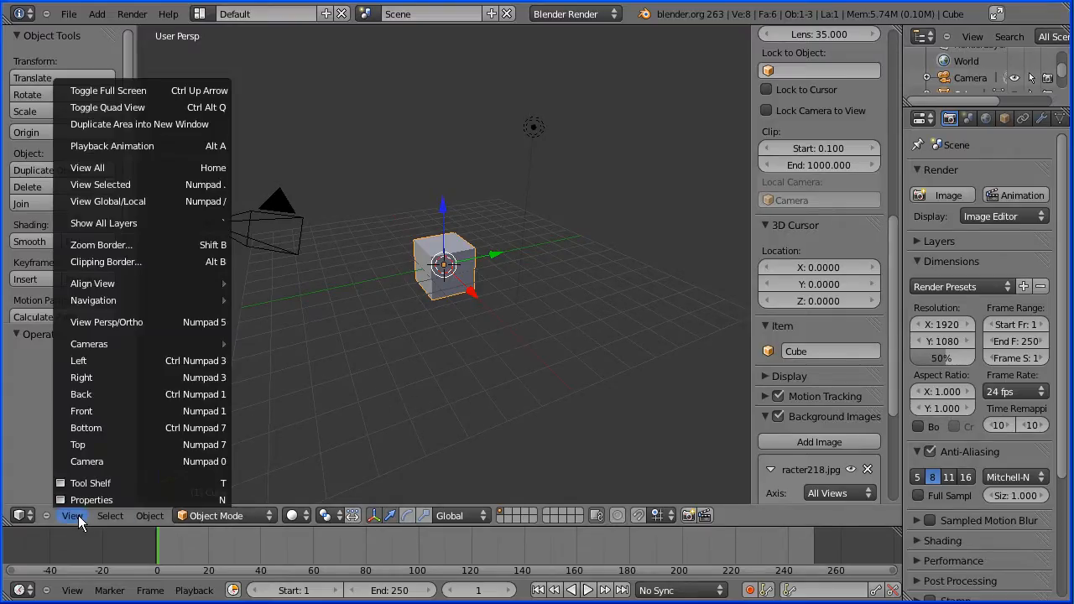
left_click(157, 324)
left_click(73, 518)
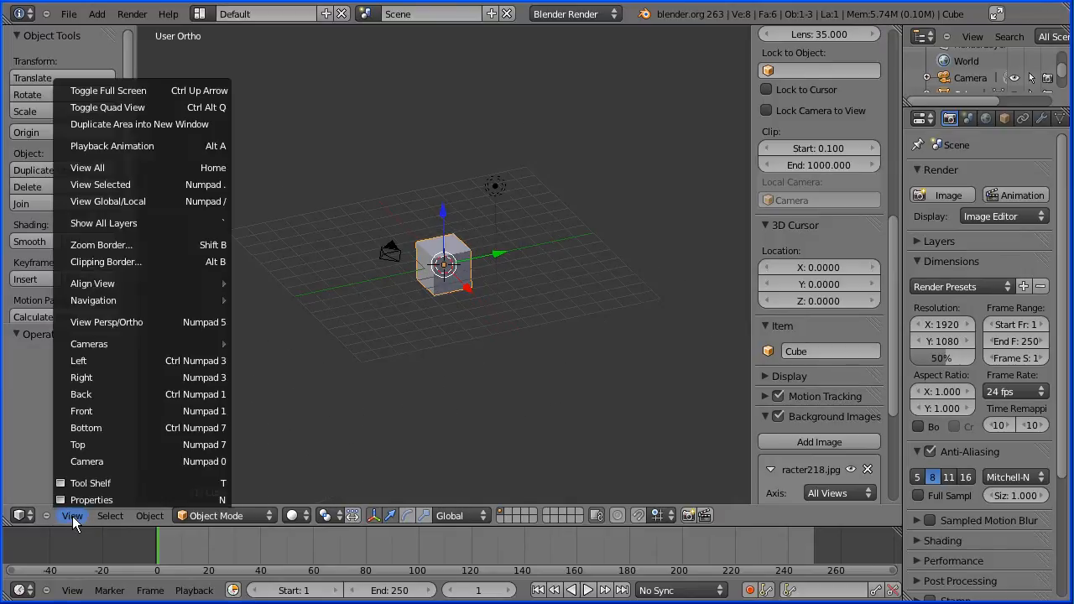
left_click(135, 408)
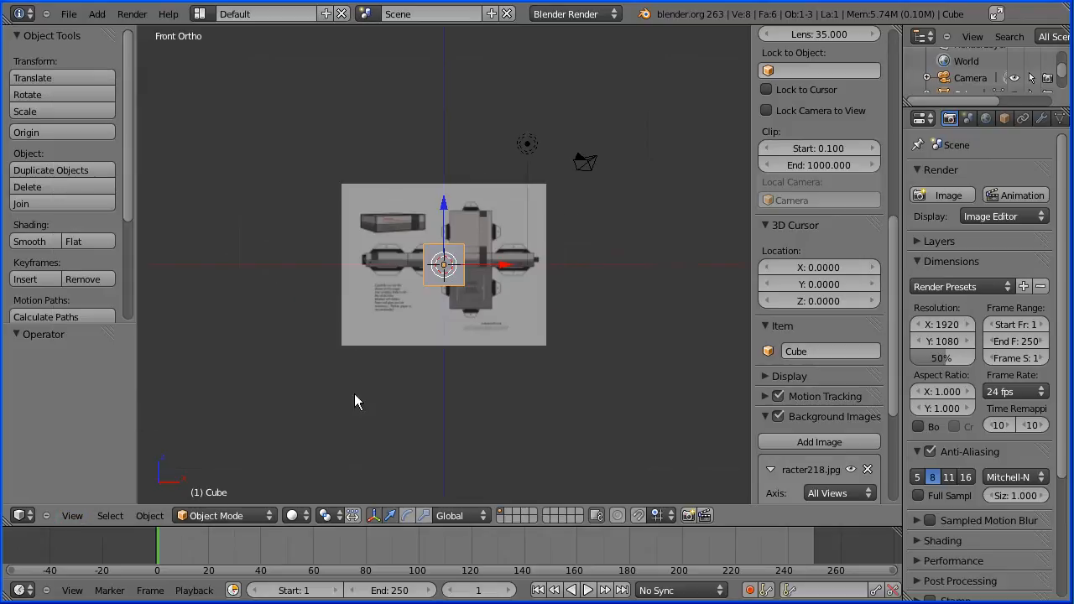
scroll(544, 397, "up", 9)
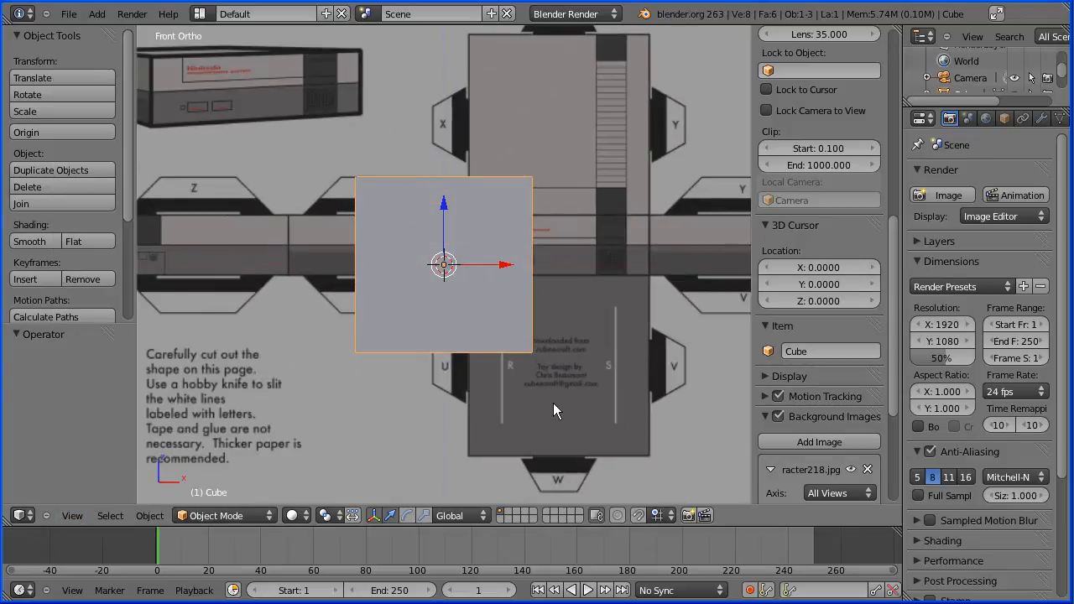
left_click(294, 515)
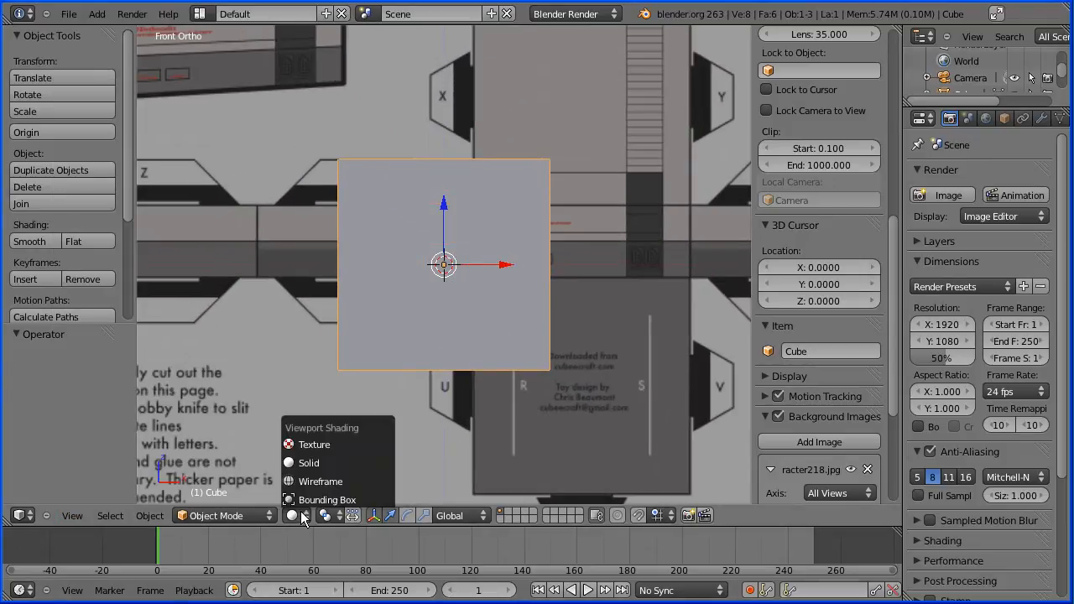
left_click(370, 482)
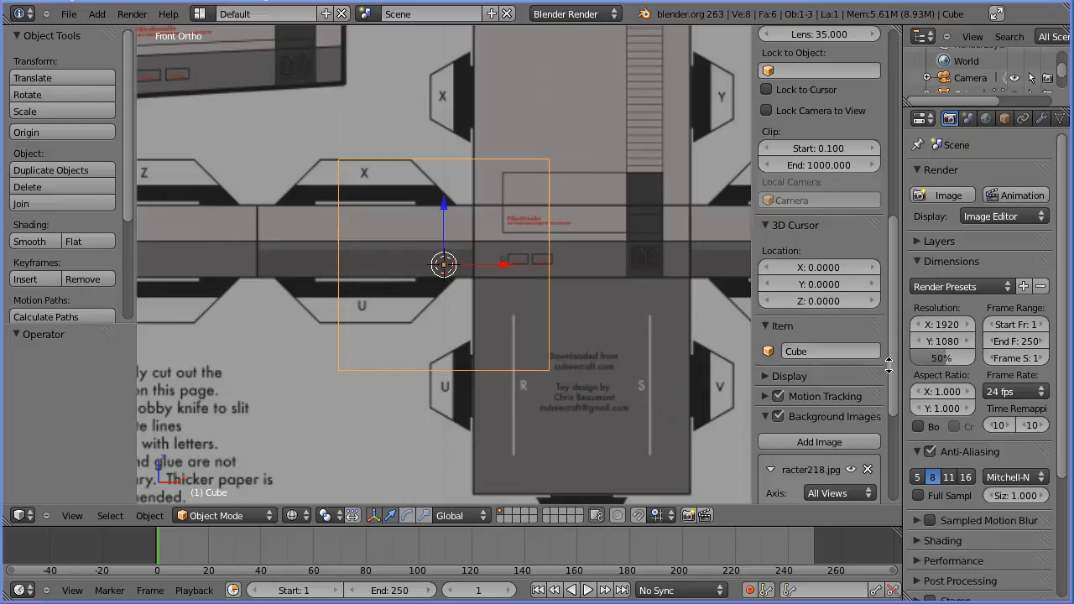
Offset the background image to X -1.300 and Y -0.300 so the console's front panel sits behind the cube.
left_click_drag(892, 363, 891, 468)
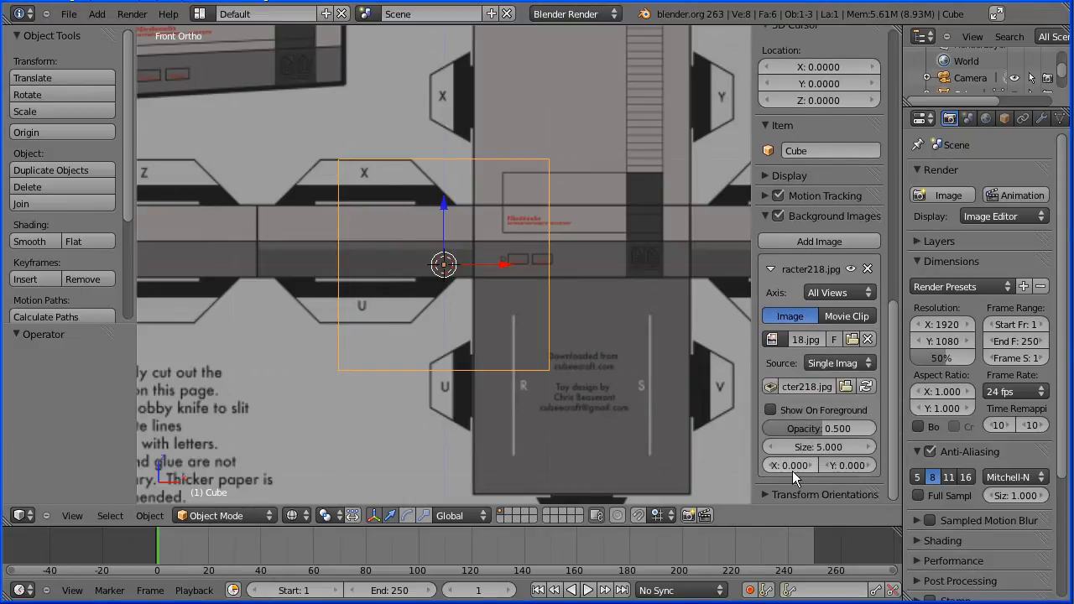
left_click(771, 466)
left_click(771, 467)
left_click(771, 467)
left_click(771, 467)
left_click(771, 467)
left_click(772, 466)
left_click(772, 466)
left_click(771, 466)
left_click(772, 467)
left_click(772, 467)
left_click(771, 467)
left_click(771, 467)
left_click(772, 467)
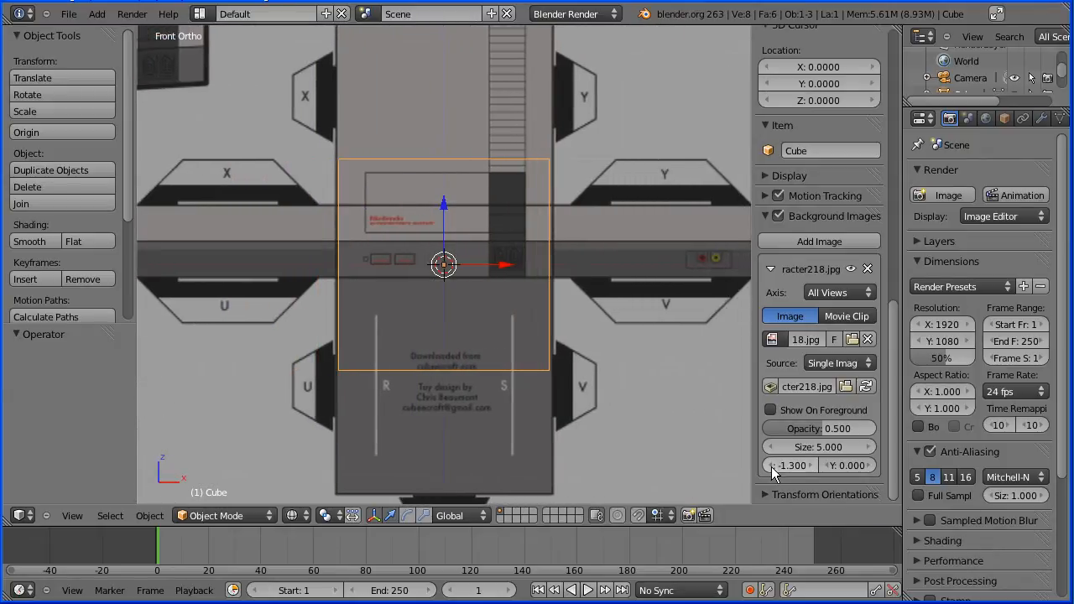
left_click(829, 465)
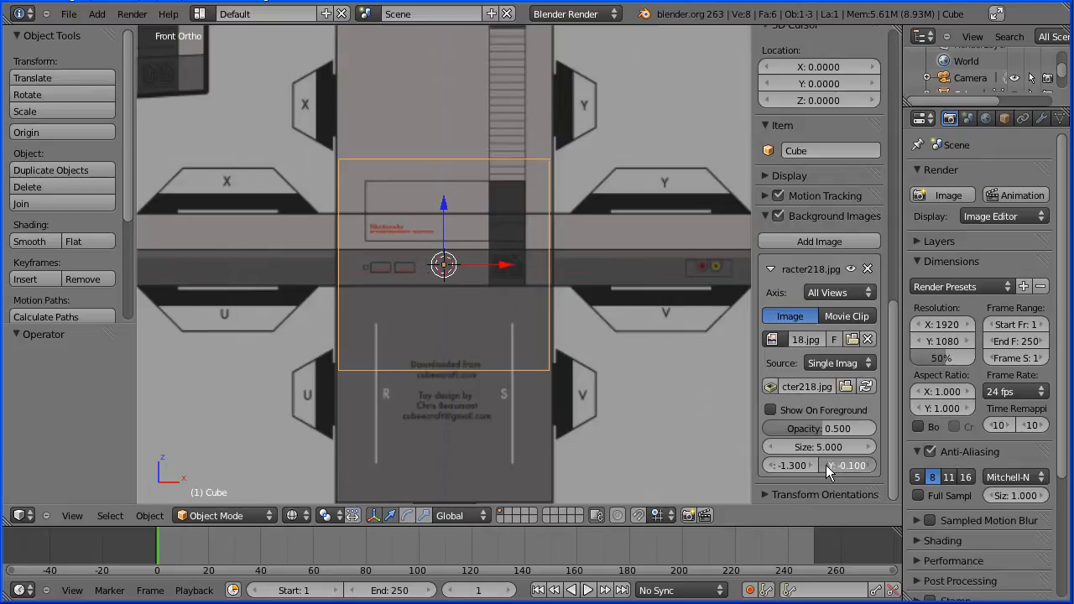
left_click(829, 465)
left_click(829, 465)
scroll(670, 416, "up", 4)
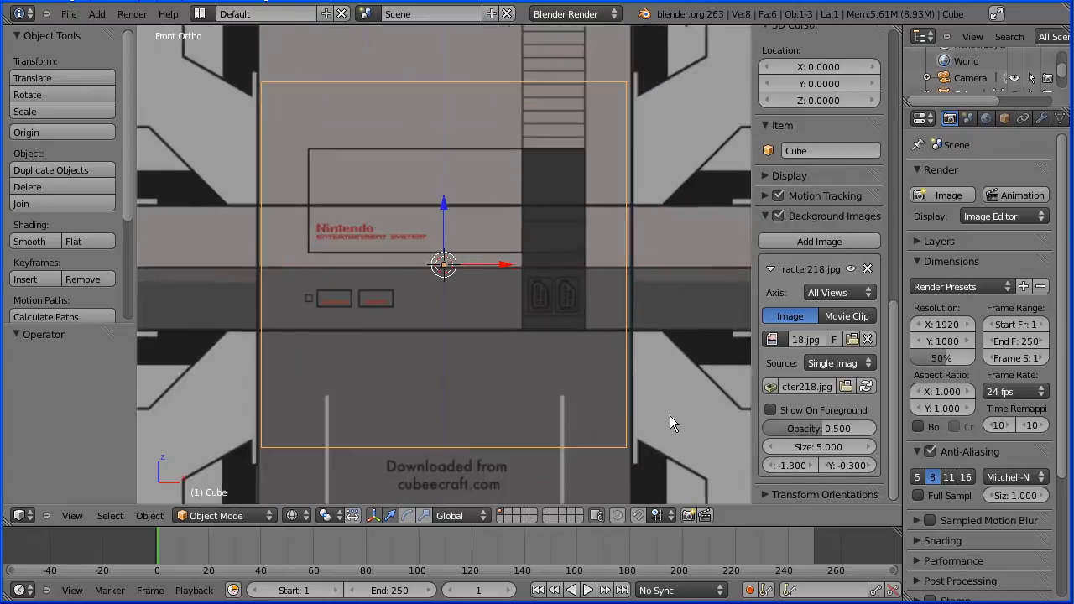
Set the cube's X scale to 1.023 and X location to 0.010 to match the front panel's width.
left_click(1009, 118)
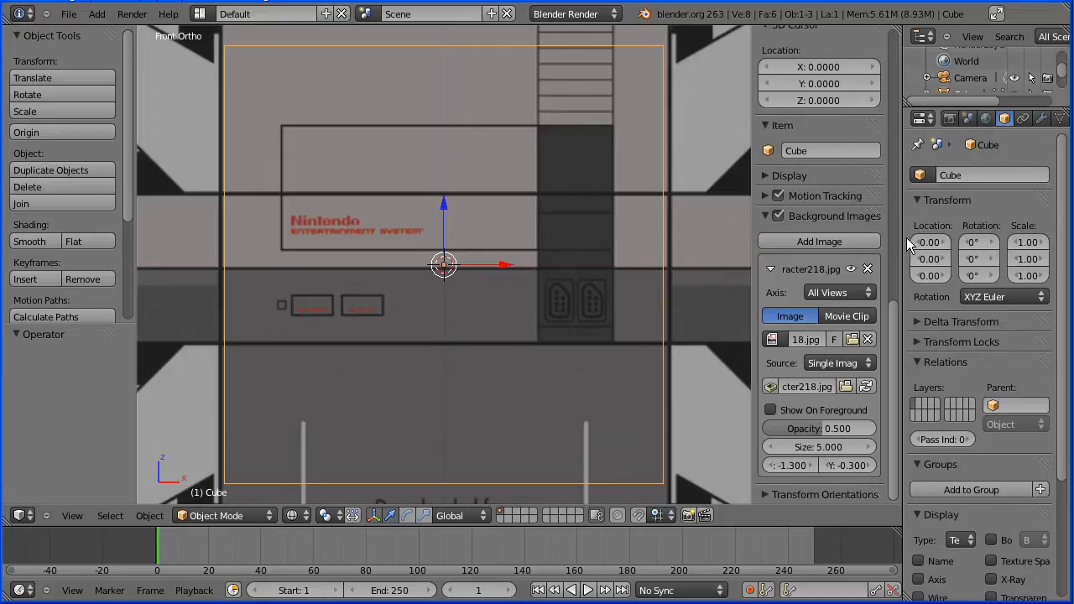
left_click_drag(901, 237, 874, 246)
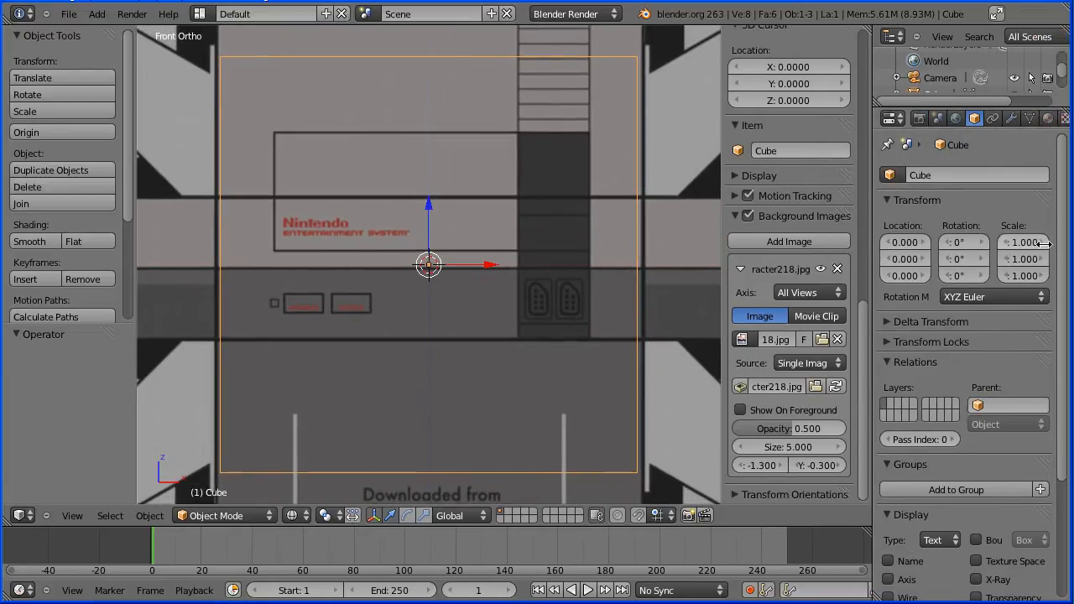
left_click_drag(1040, 242, 1040, 242)
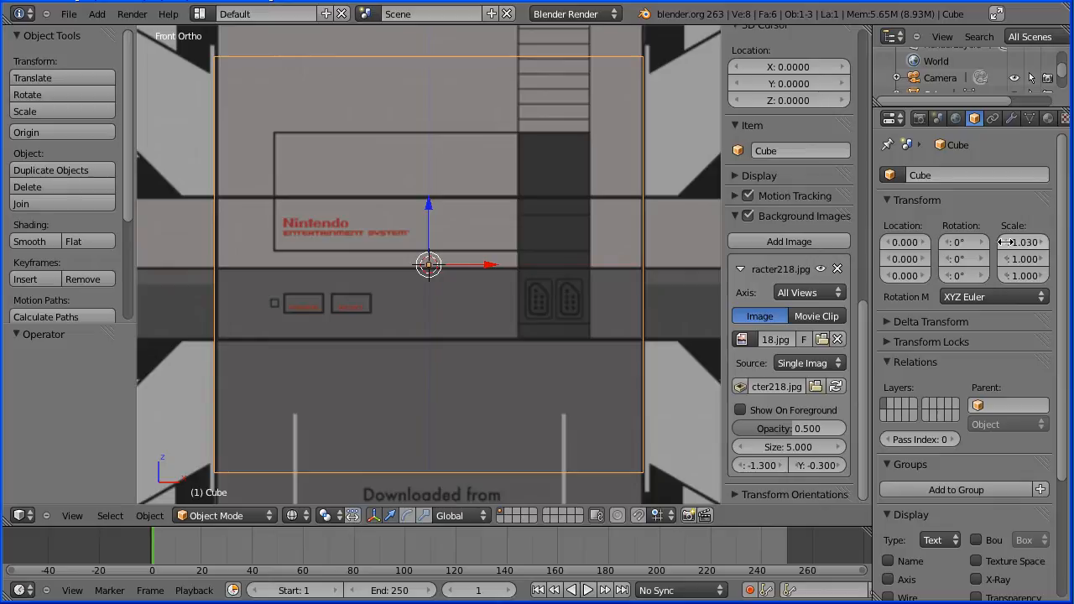
left_click(1007, 242)
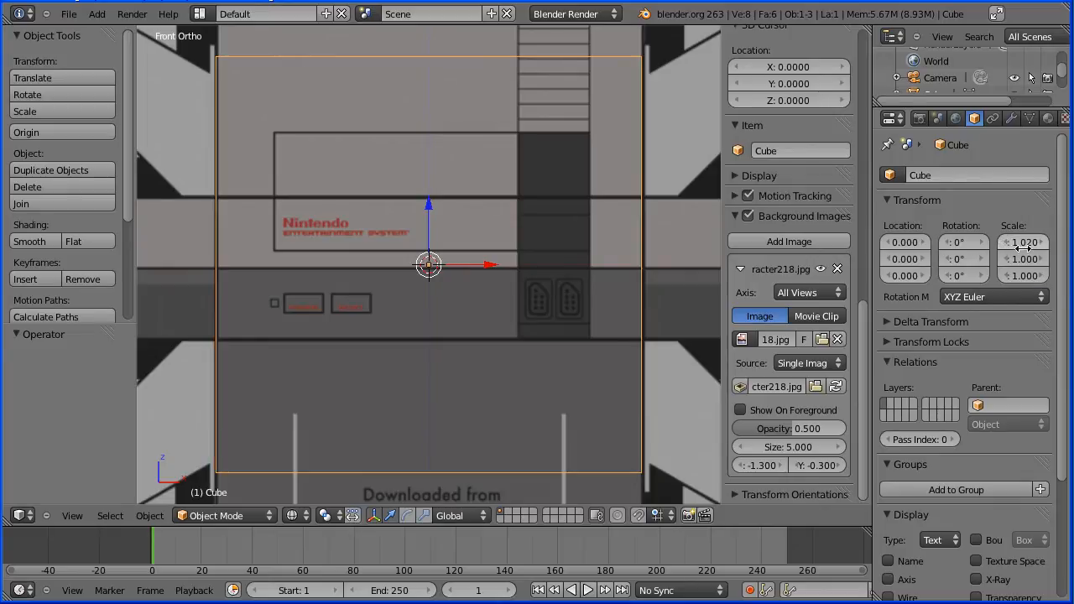
left_click(1037, 242)
left_click(1036, 242)
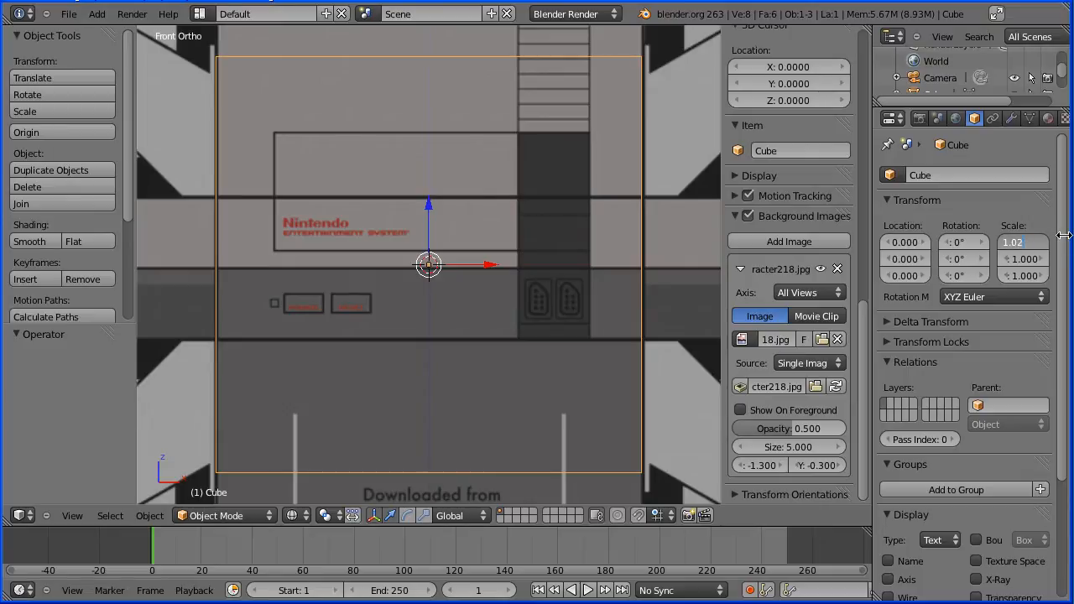
key("Return")
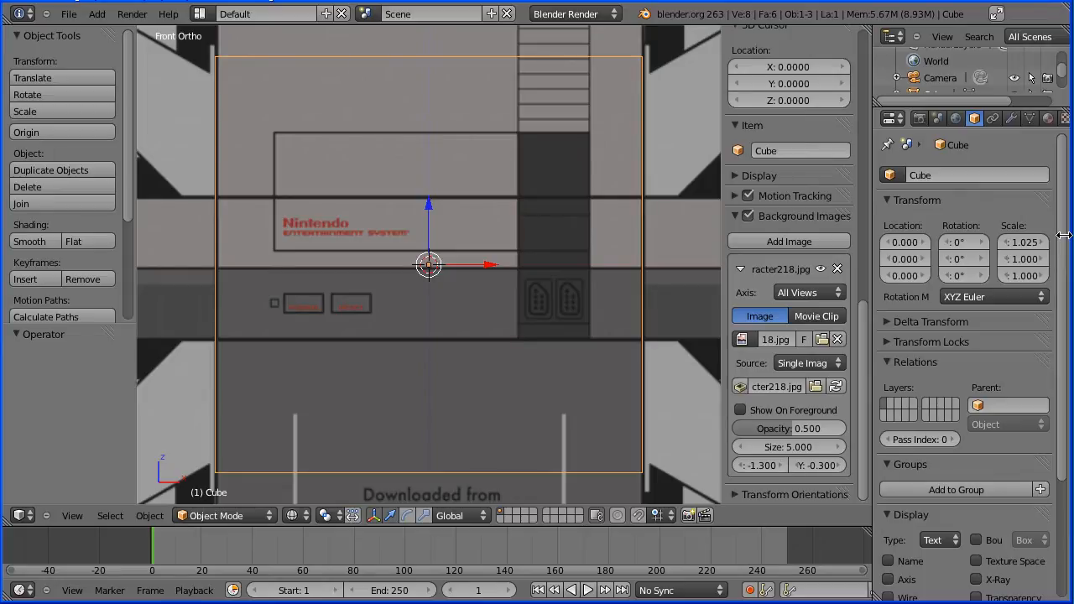
left_click(1035, 242)
left_click(1035, 240)
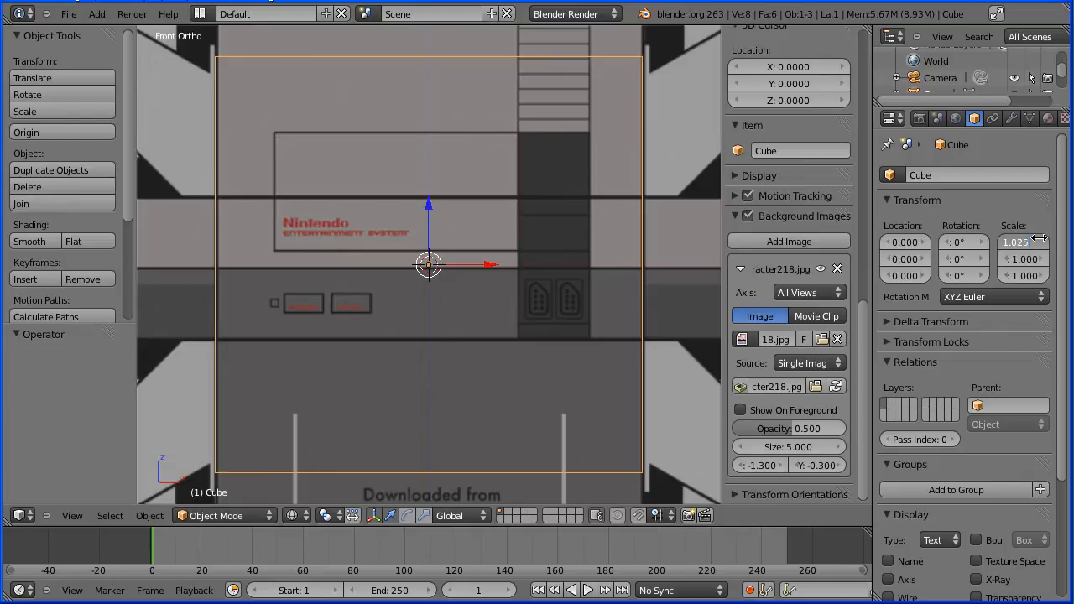
key("Return")
left_click_drag(903, 242, 919, 291)
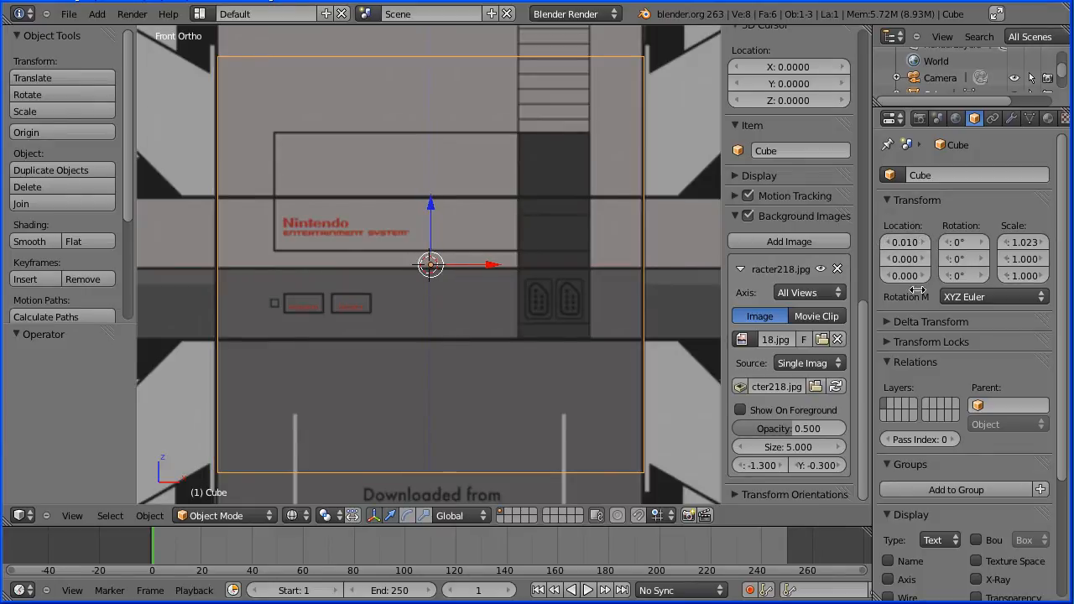
Set the cube's Z scale to 0.342 and Z location to -0.020 to match the front panel's height.
left_click(1022, 275)
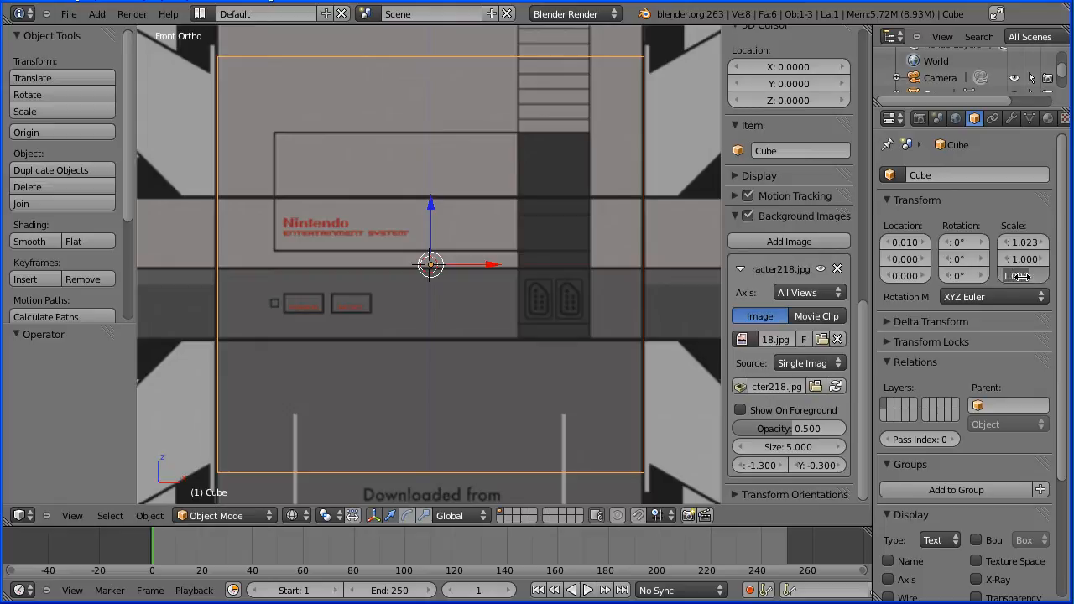
key("BackSpace")
type(".5")
key("Return")
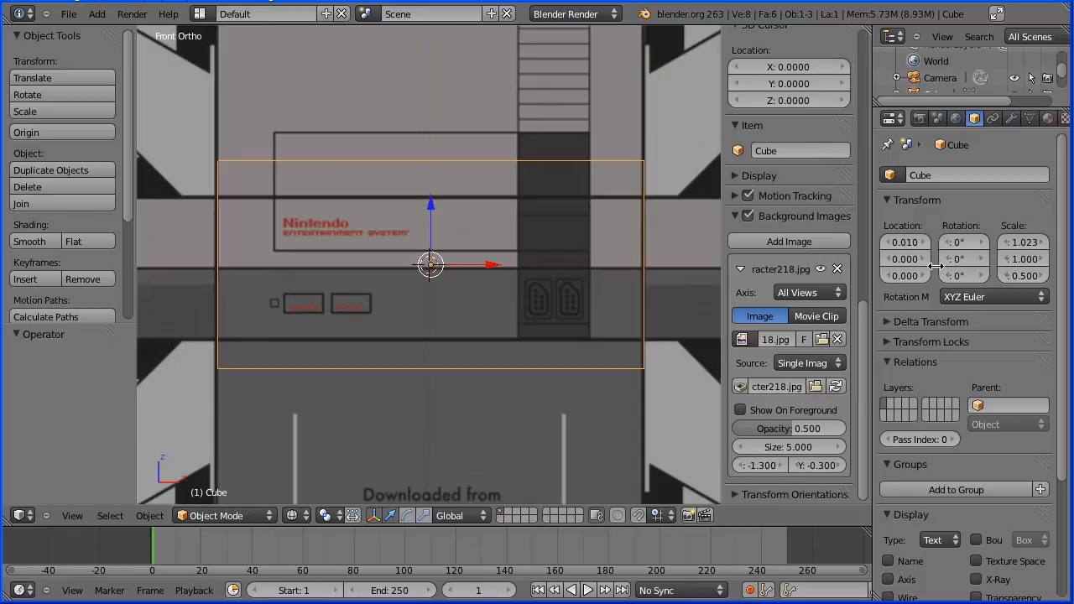
left_click_drag(1017, 276, 1005, 276)
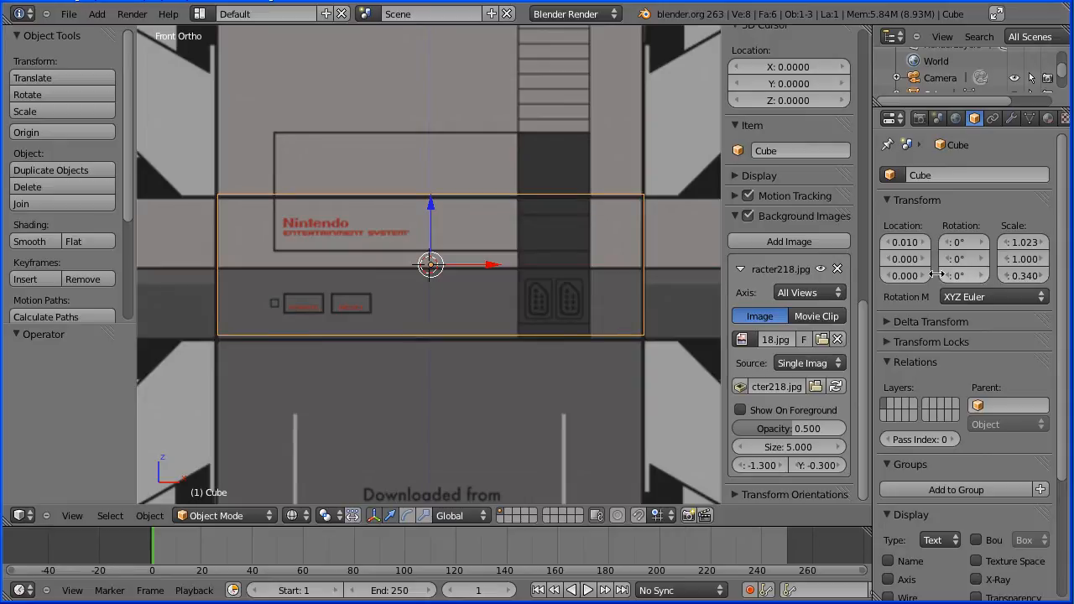
left_click(887, 275)
left_click(887, 275)
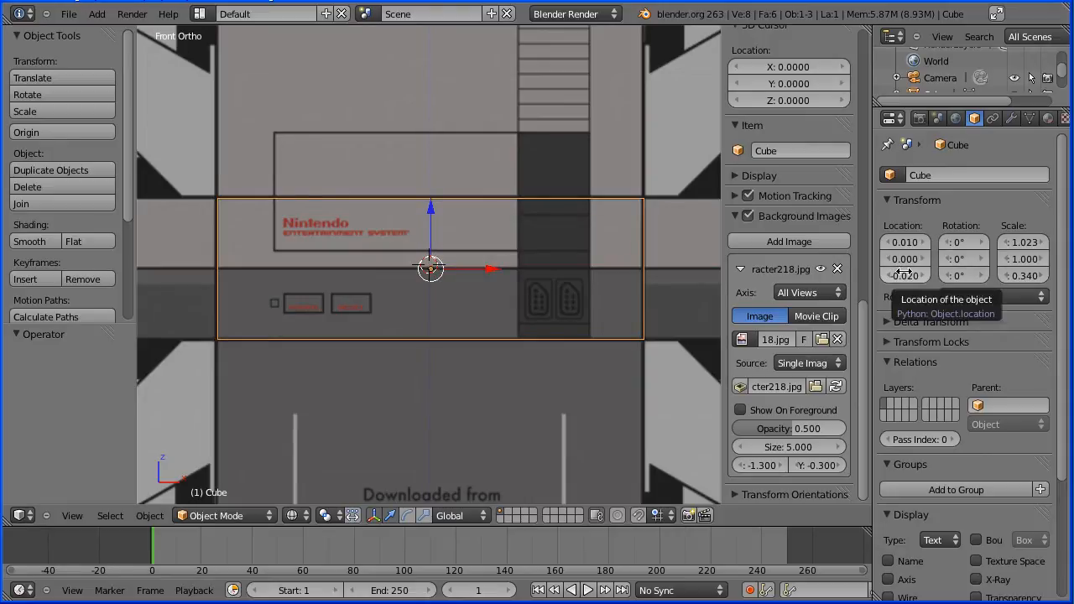
left_click(1030, 275)
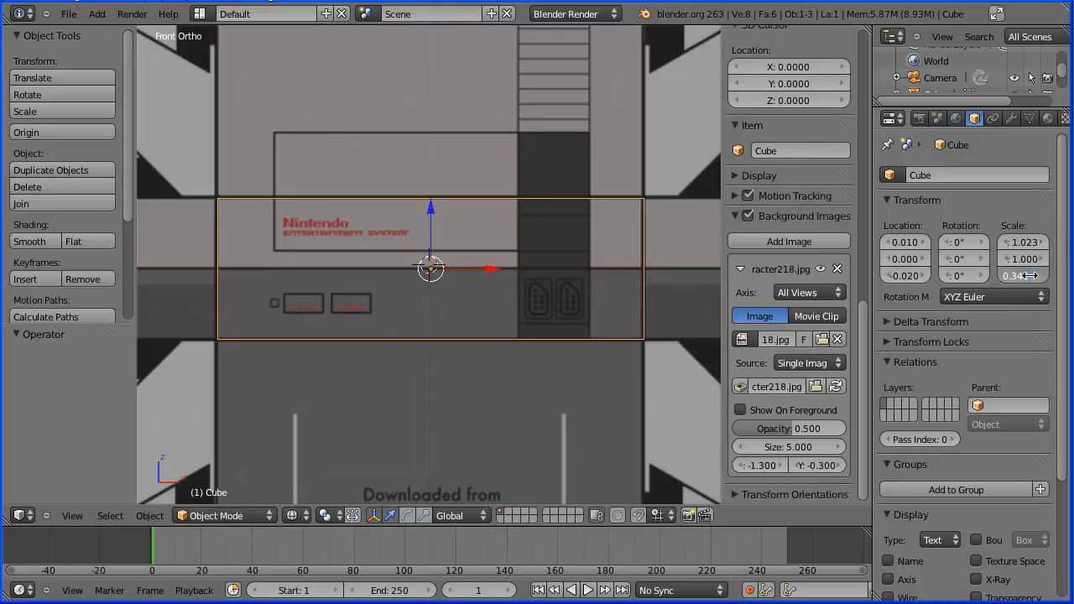
key("Return")
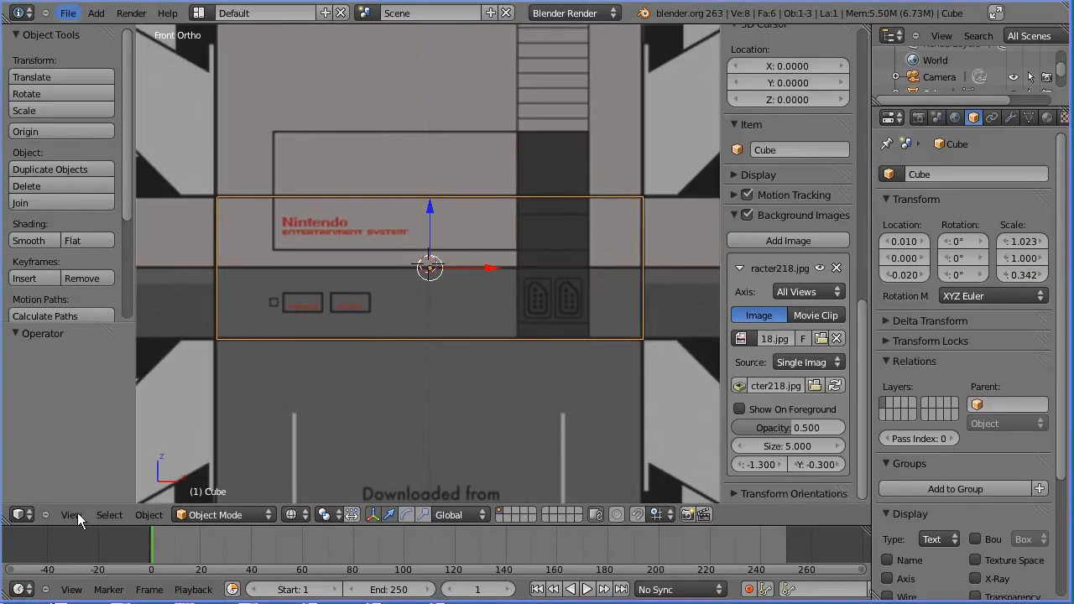
Switch to the top view and set the background image's Y offset to -2.000 so the console's top panel sits behind the cube.
left_click(79, 514)
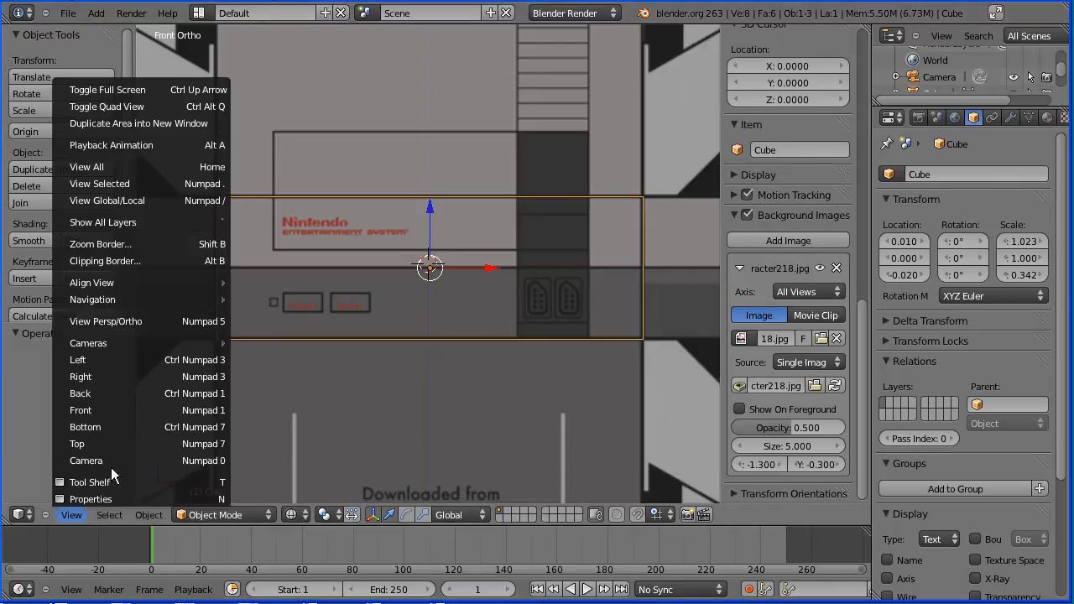
left_click(149, 444)
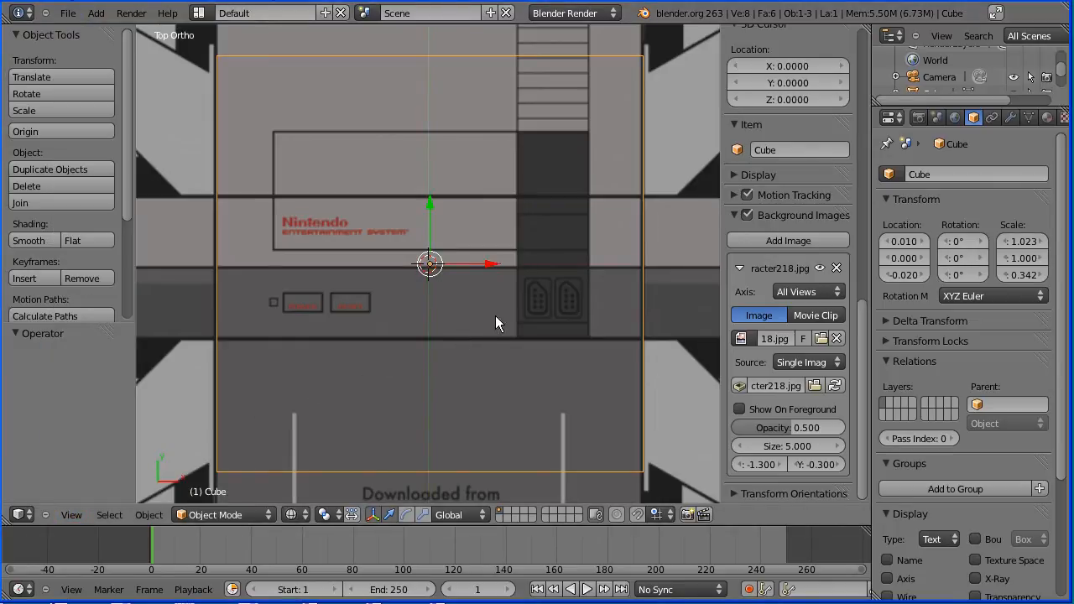
left_click(798, 465)
left_click(797, 465)
left_click(797, 465)
left_click(797, 465)
left_click(798, 466)
left_click(797, 465)
left_click(797, 465)
left_click(797, 465)
left_click(798, 465)
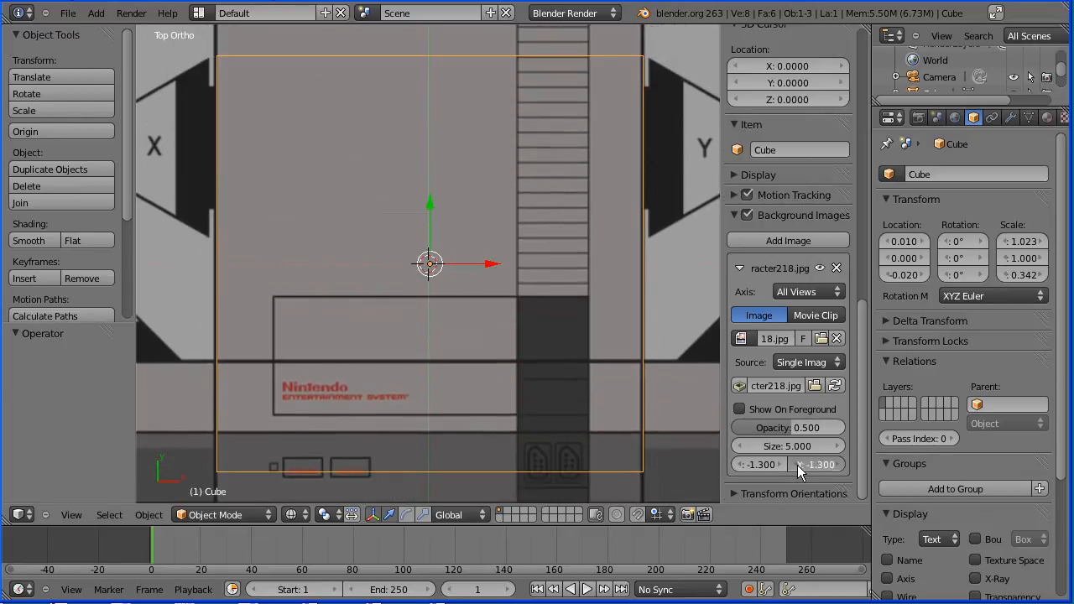
left_click(798, 465)
left_click(797, 465)
left_click(798, 465)
left_click(797, 465)
left_click(798, 465)
left_click(798, 465)
left_click(798, 465)
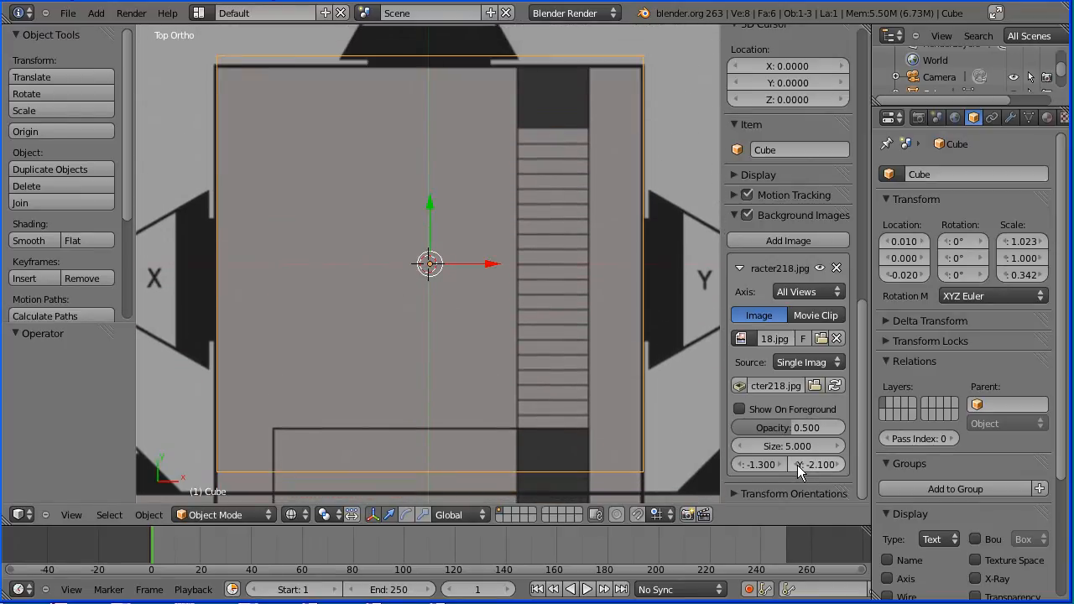
left_click(840, 466)
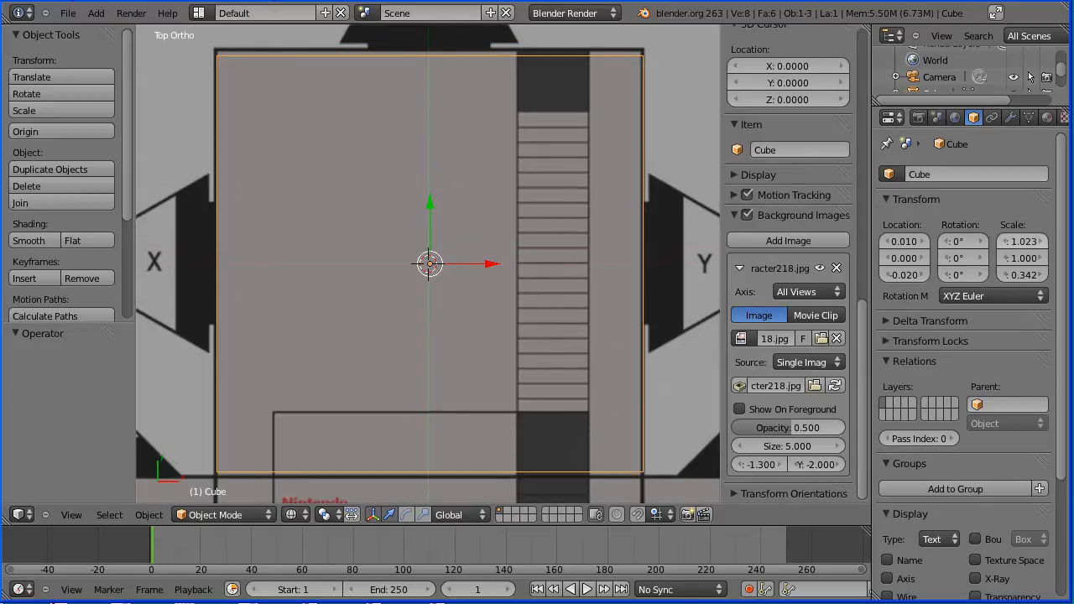
Set the cube's Y scale to 1.023 to match the depth of the console's top panel.
left_click(1040, 259)
left_click(1041, 258)
left_click(1041, 259)
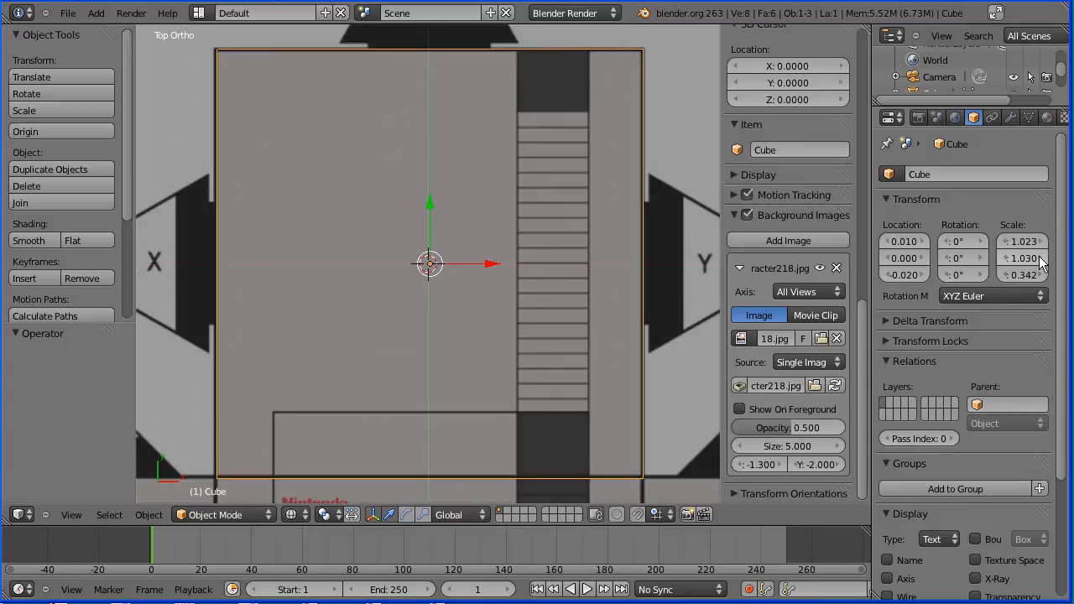
left_click(1006, 258)
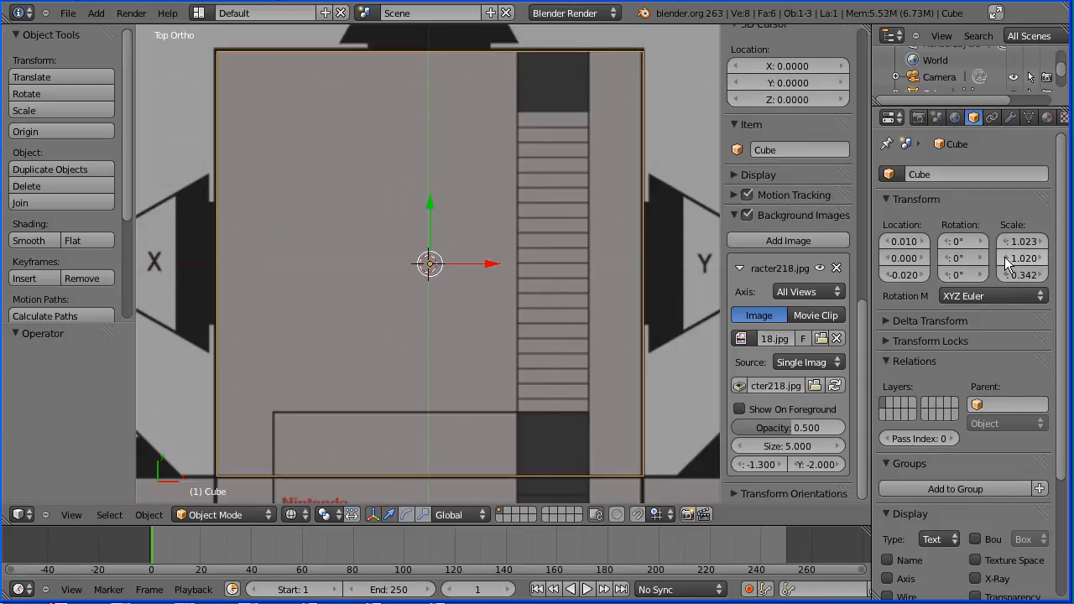
left_click(1034, 261)
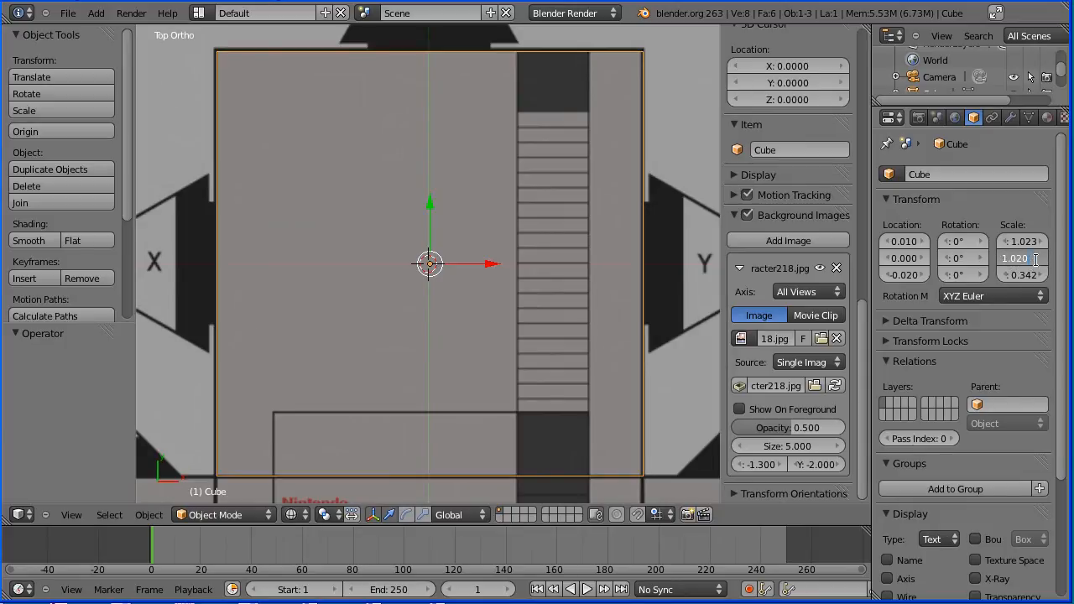
key("BackSpace")
type("3")
key("Return")
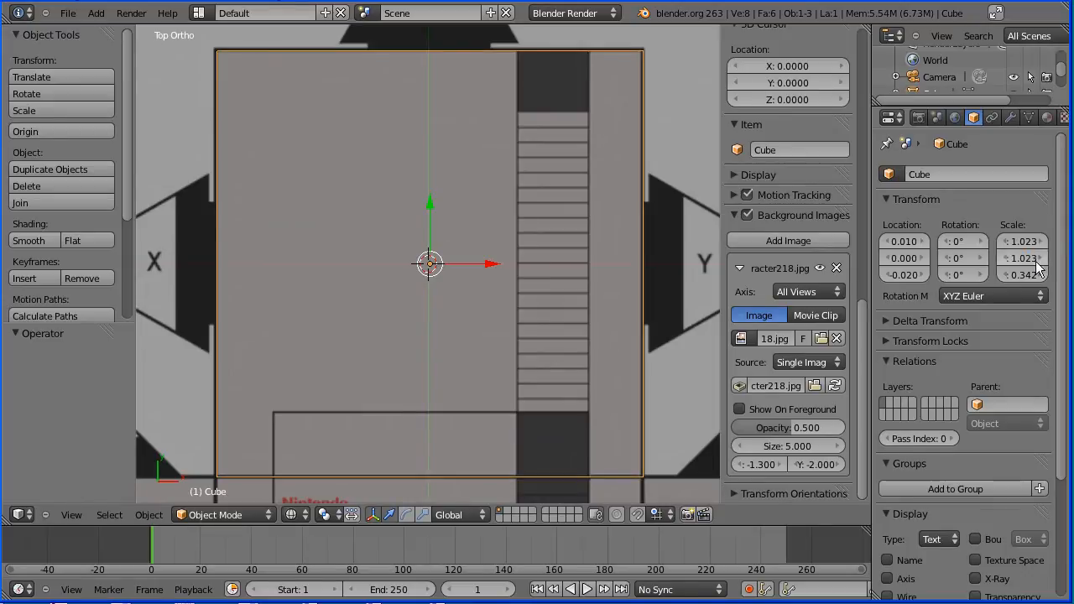
Hide both side panels of the 3D view and show the cube in perspective from an angled viewpoint.
left_click_drag(133, 409, 47, 422)
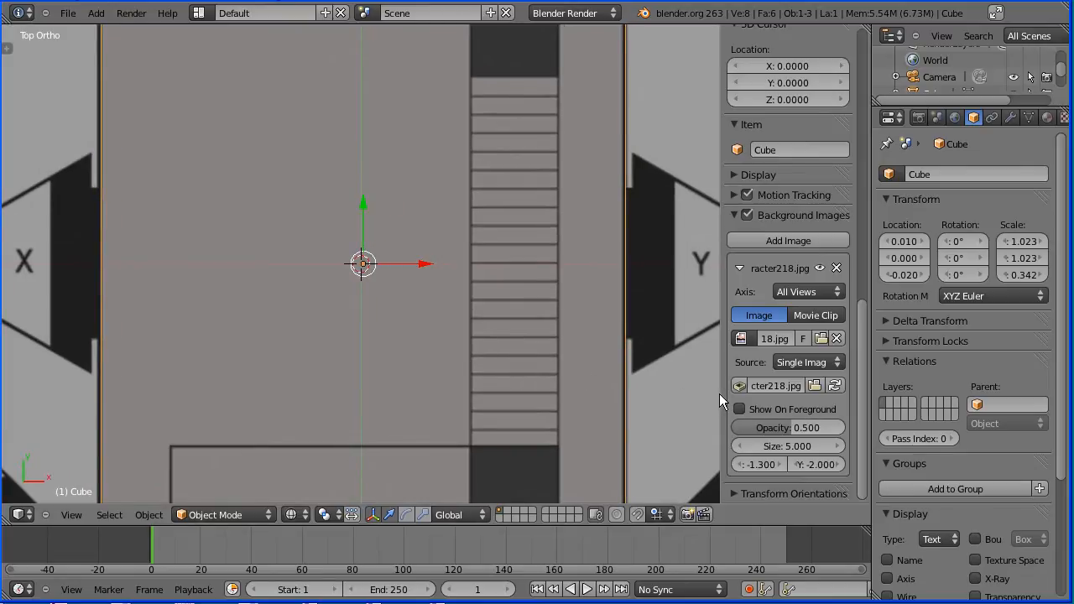
left_click_drag(720, 393, 882, 394)
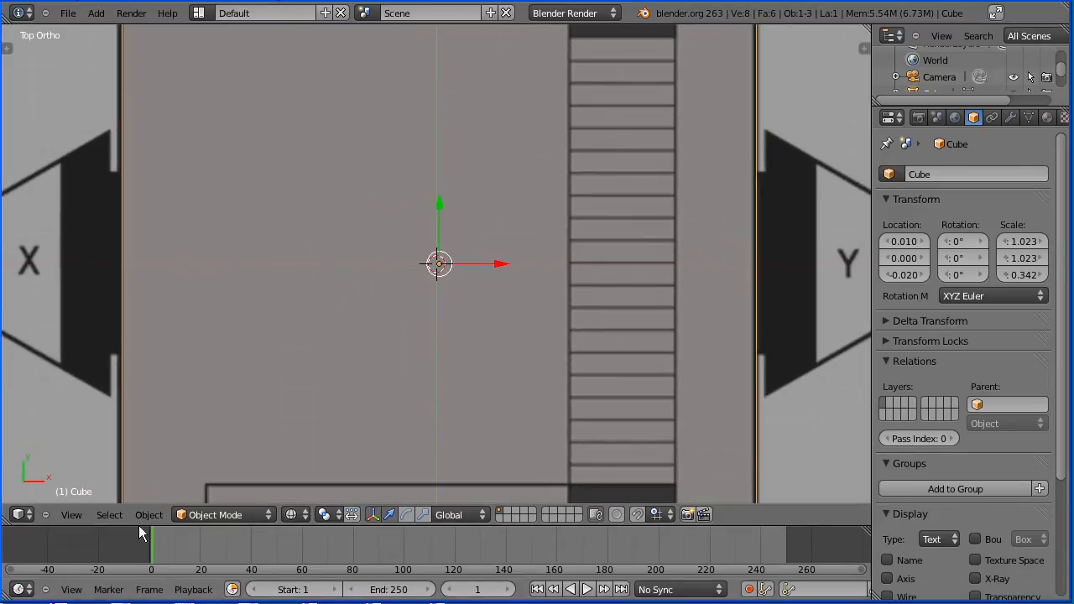
left_click(72, 515)
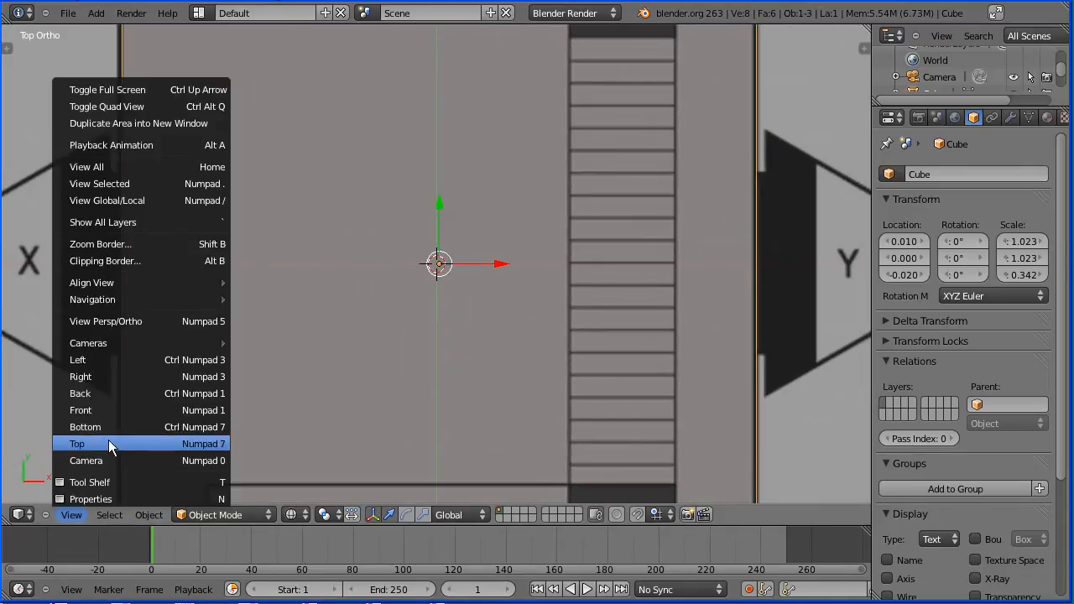
left_click(185, 321)
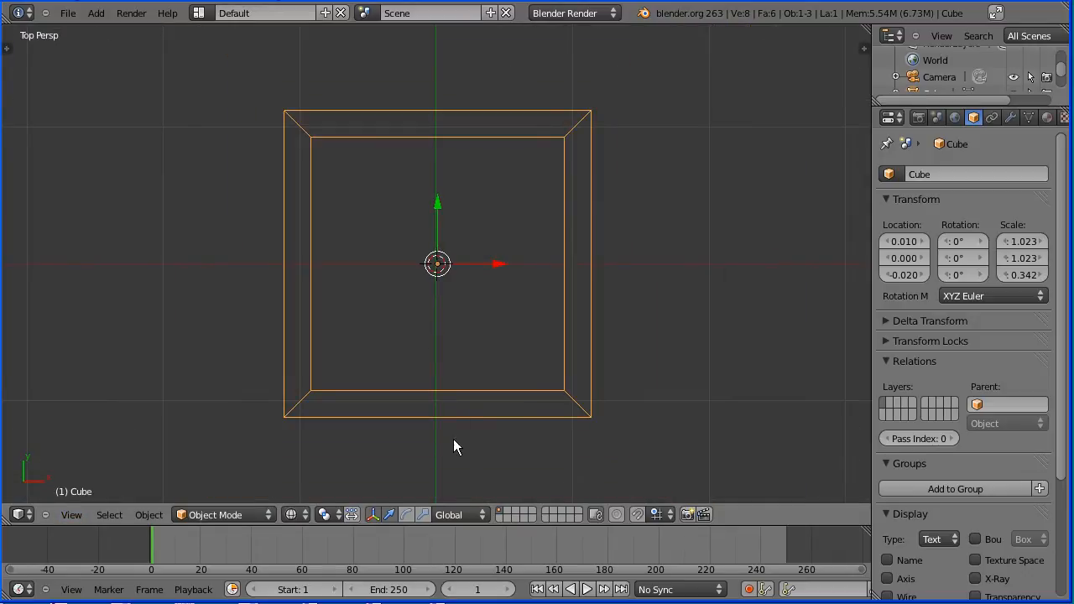
middle_click_drag(456, 463, 507, 293)
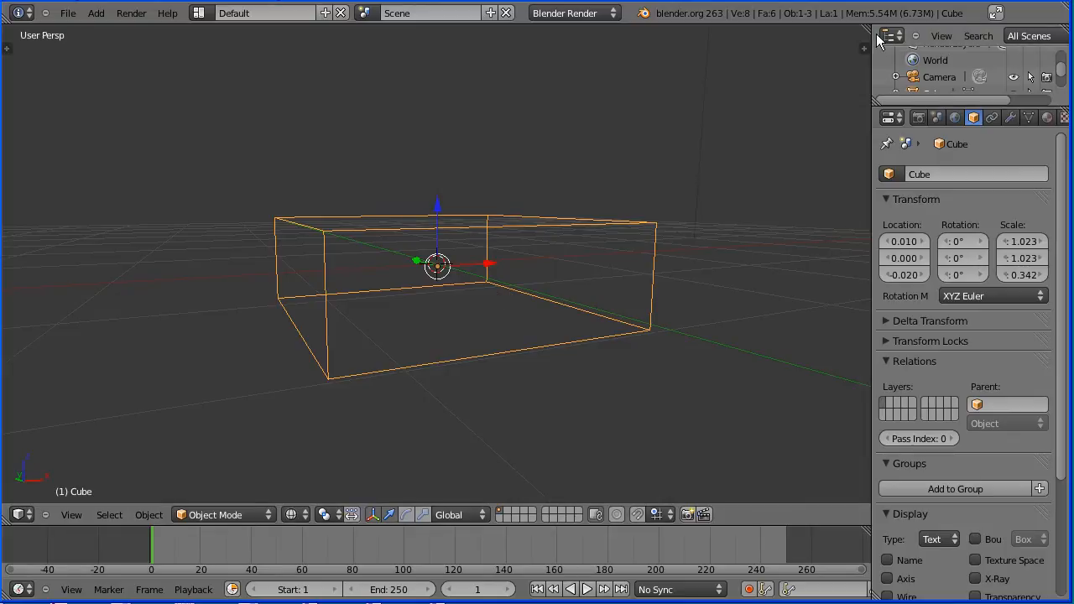
Split the 3D view and turn the new area into a UV/Image Editor showing all of character218.jpg.
left_click_drag(866, 31, 296, 76)
left_click(315, 515)
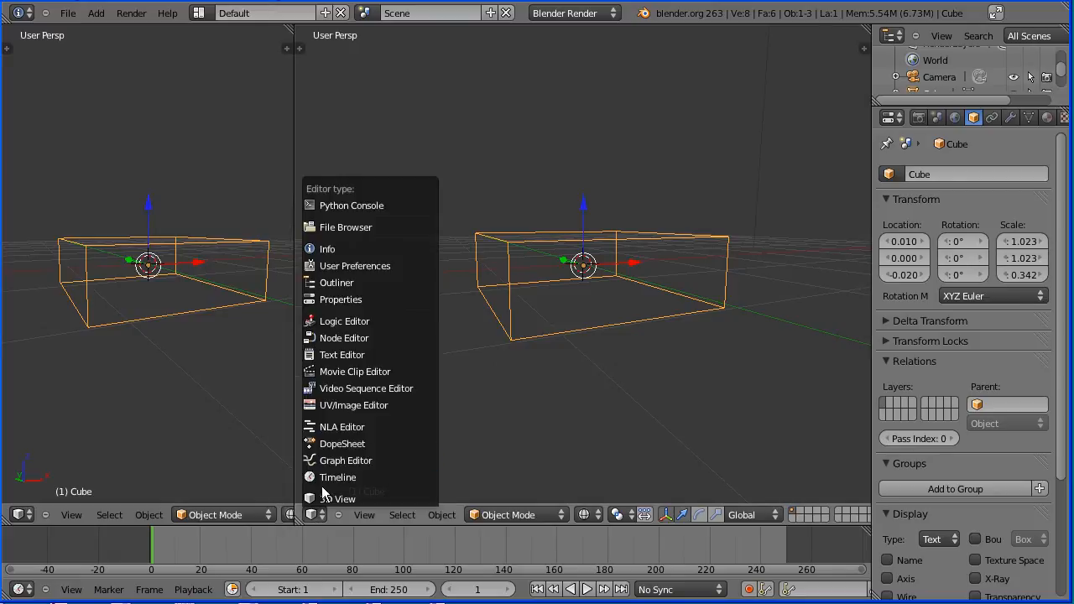
left_click(412, 404)
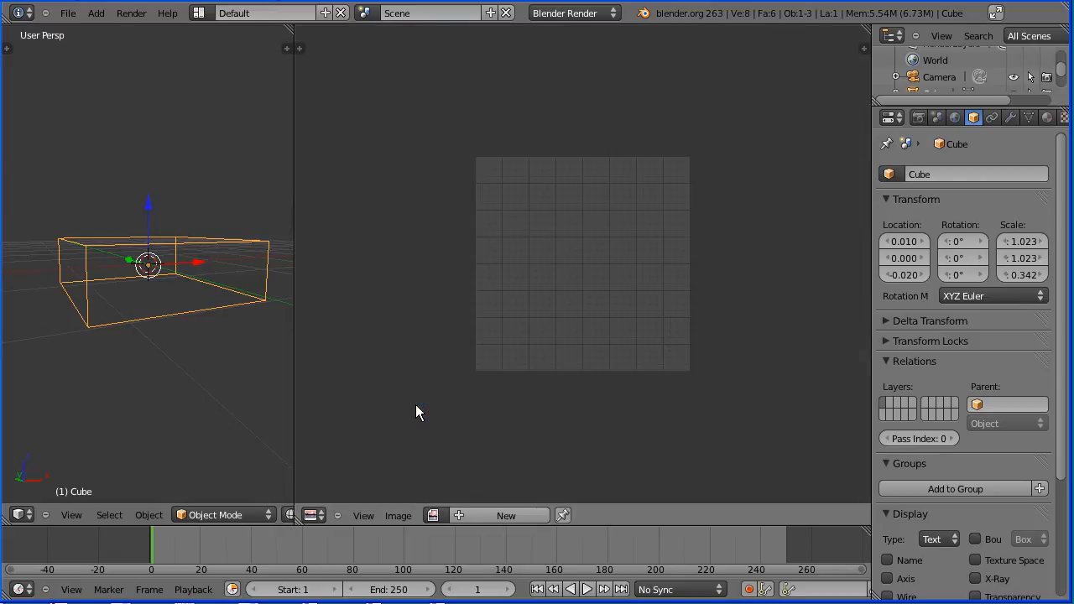
left_click(433, 514)
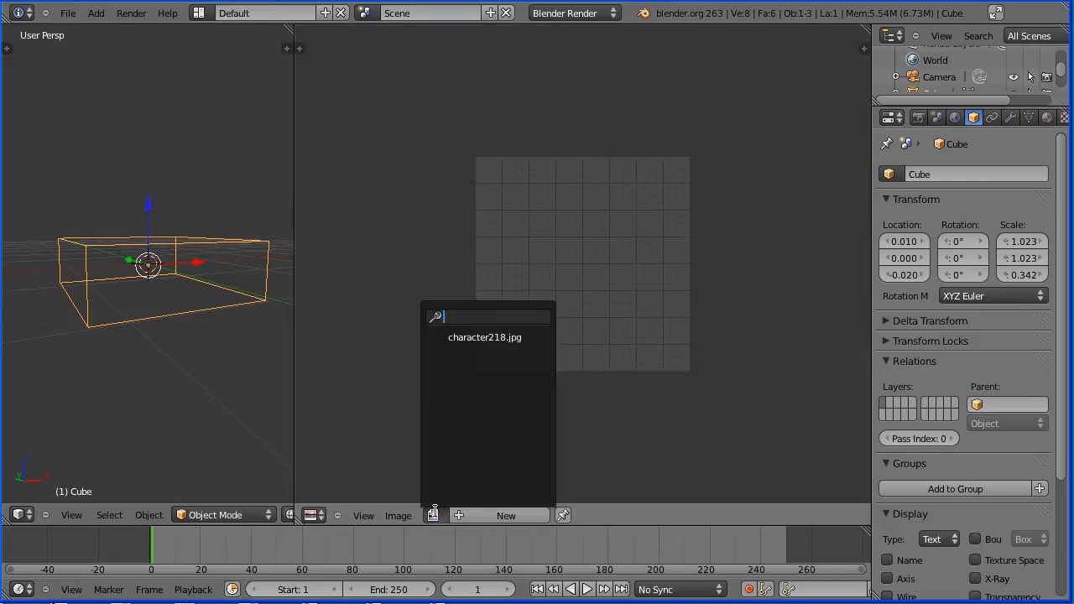
left_click(521, 338)
key("Home")
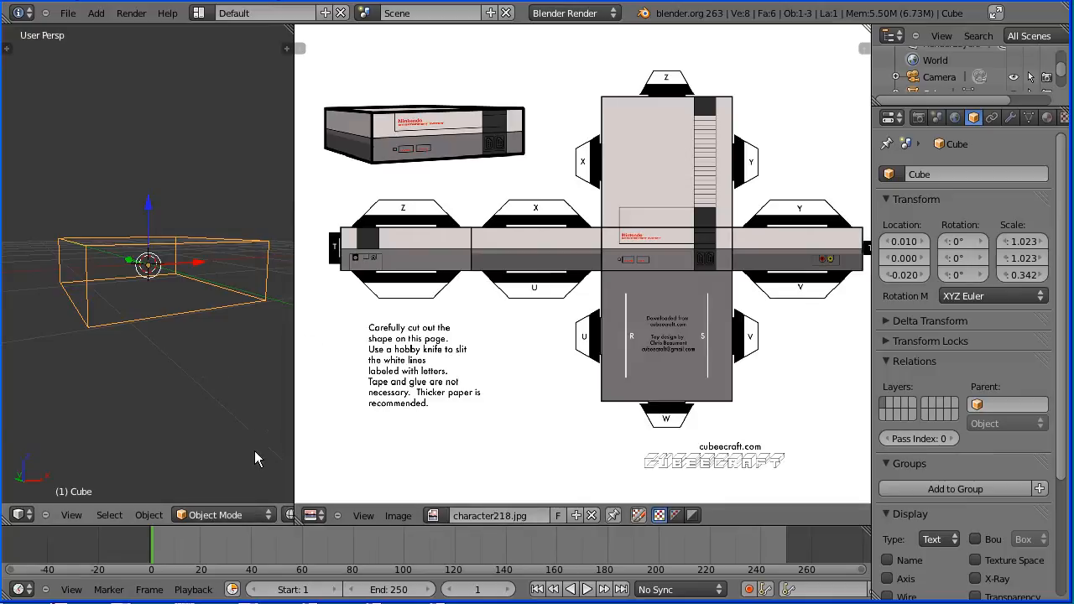
Apply the cube's scale to its mesh.
left_click(151, 517)
mouse_move(174, 393)
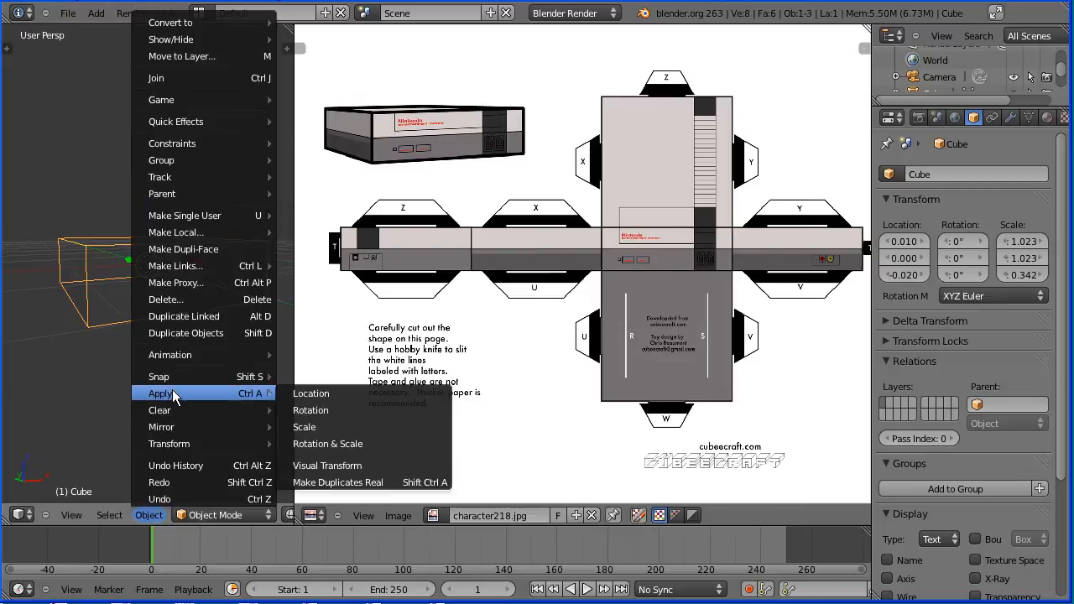
left_click(413, 426)
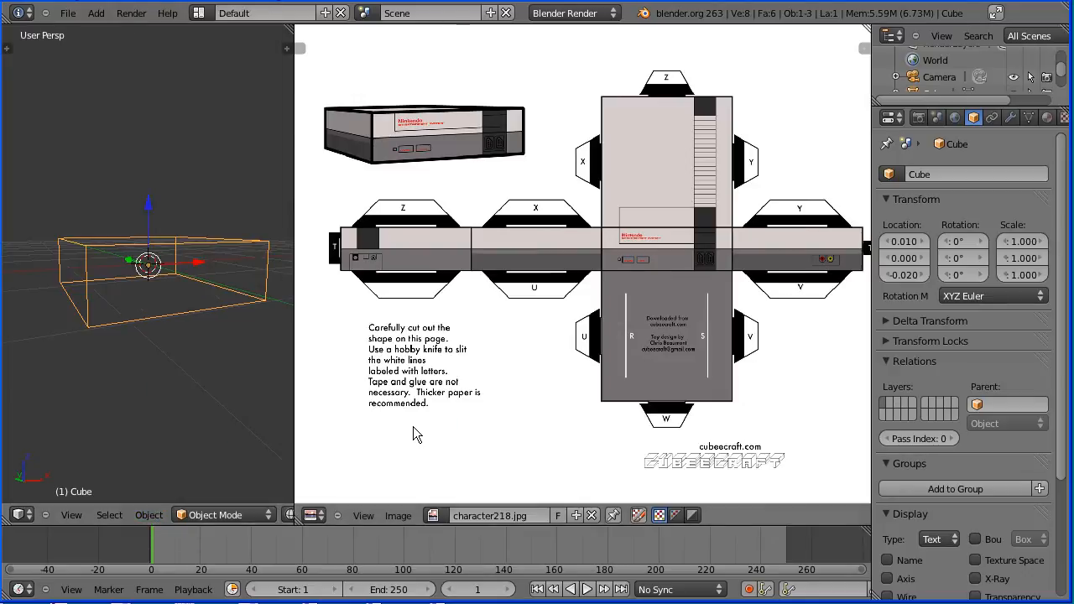
Put the cube in Edit Mode with edge selection.
left_click(225, 517)
left_click(227, 482)
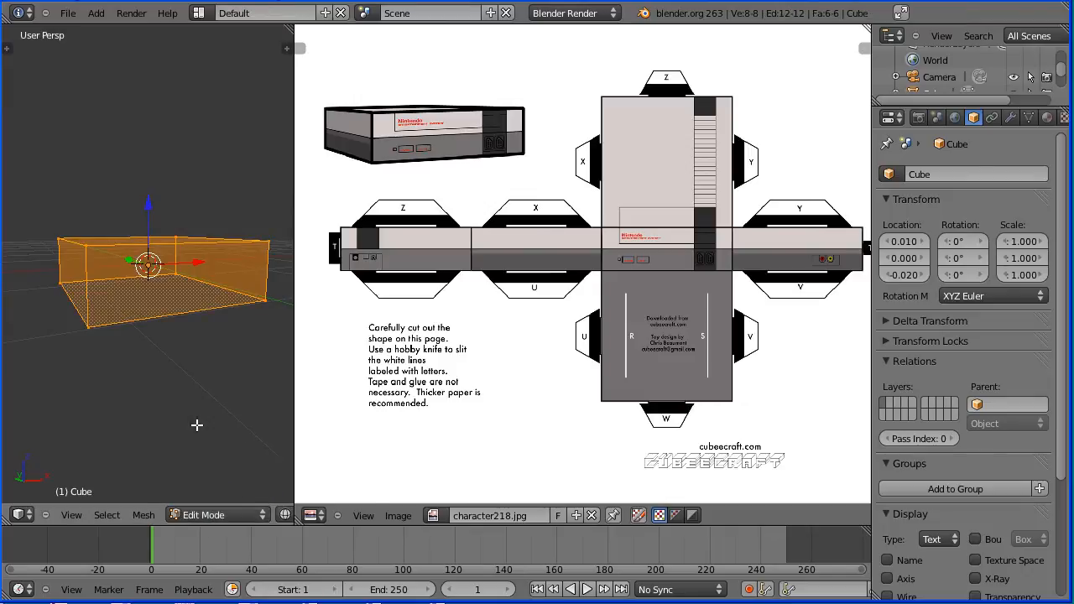
middle_click_drag(257, 515, 34, 516)
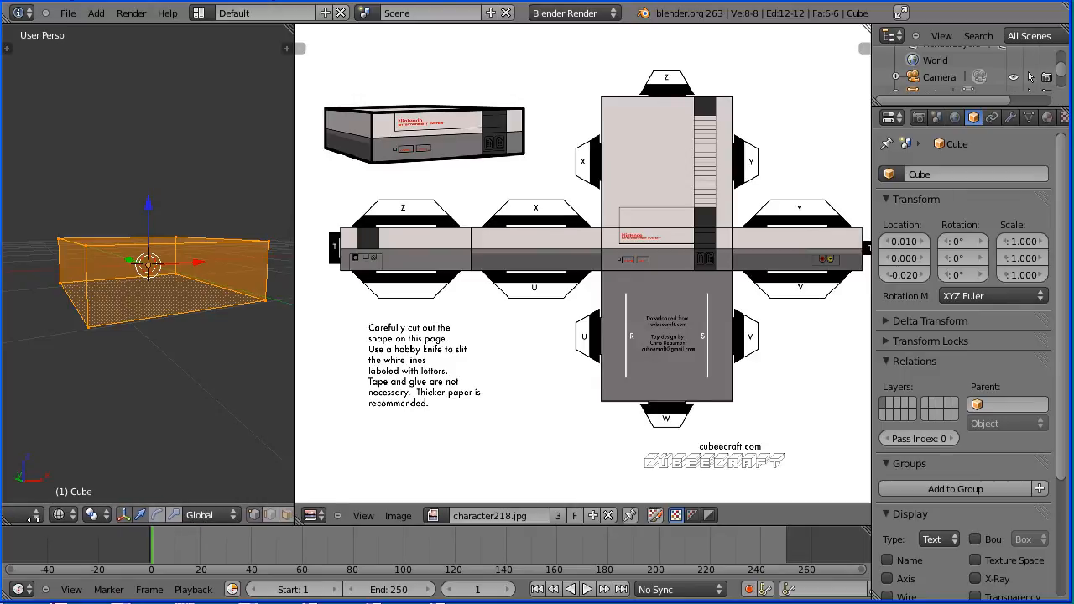
left_click(269, 514)
middle_click_drag(152, 515, 345, 530)
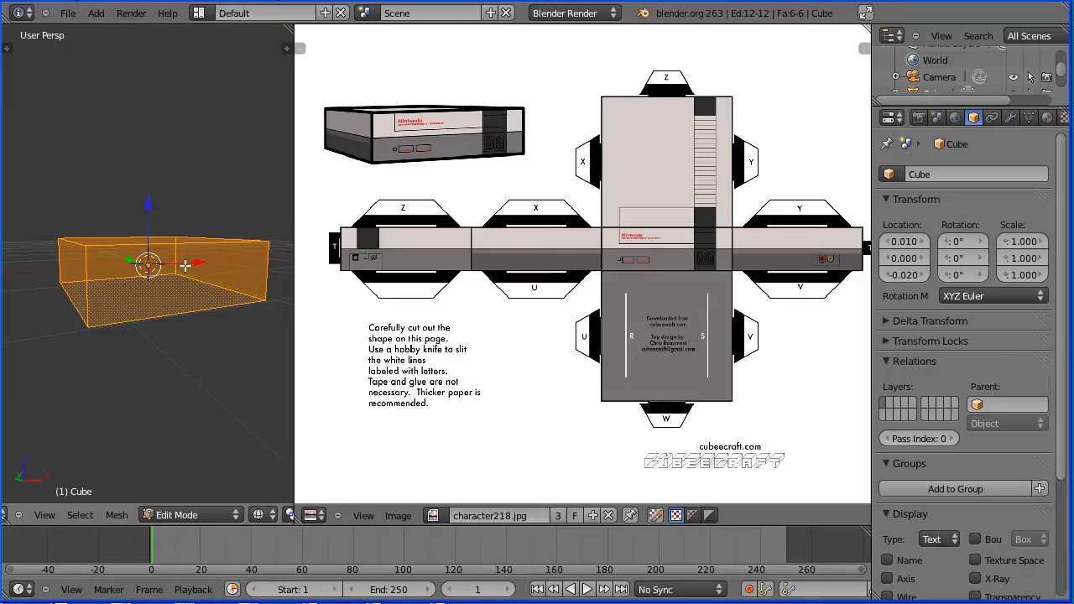
Mark the cube's back-right vertical edge as a seam.
right_click(176, 311)
right_click(176, 257)
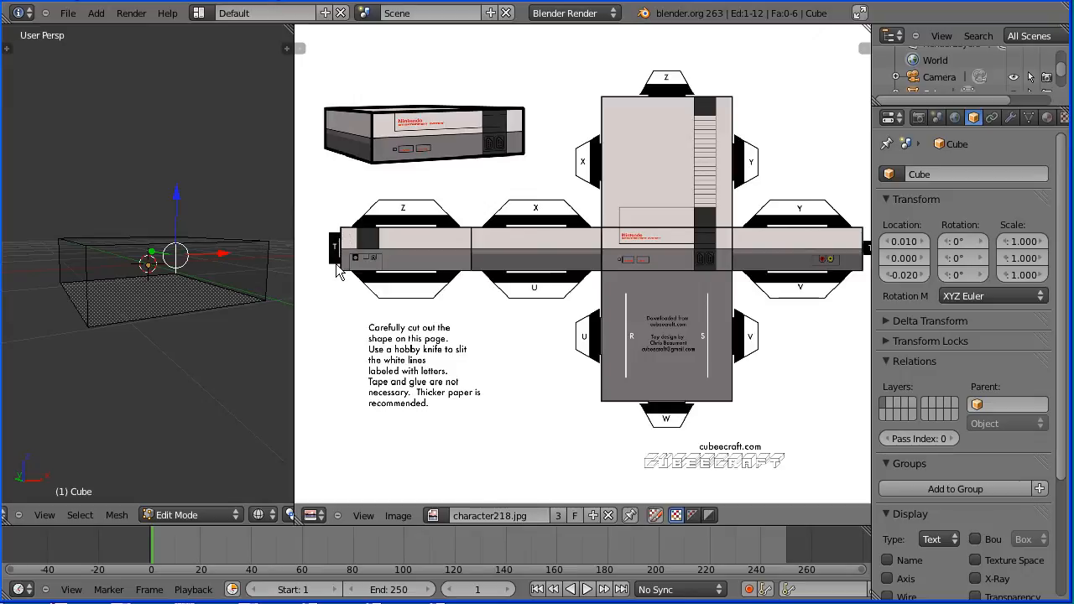
left_click(117, 516)
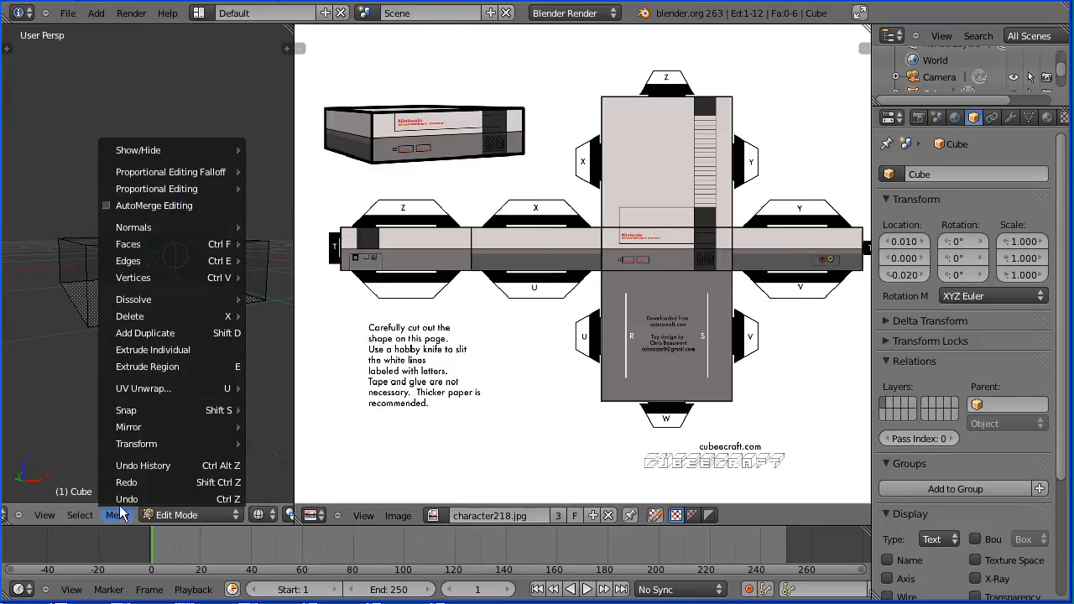
mouse_move(172, 261)
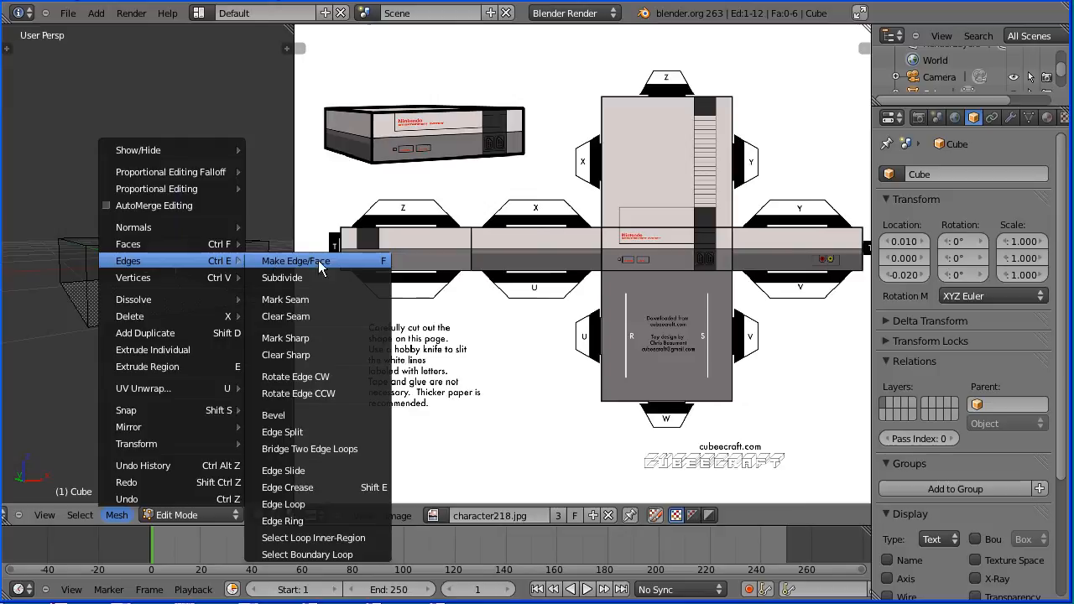
left_click(369, 300)
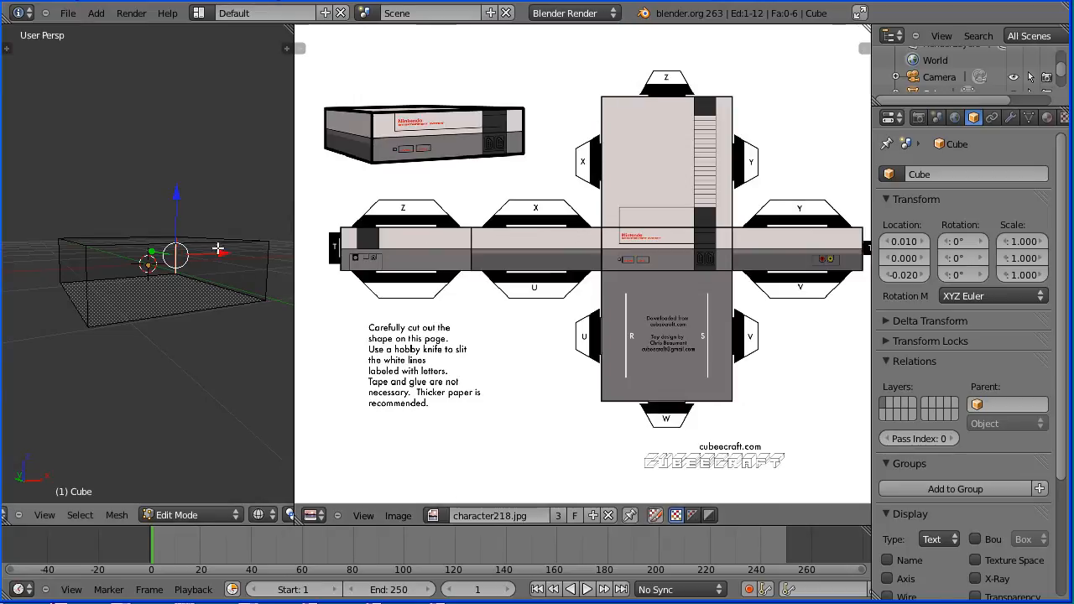
Mark the left, back and right edges of the cube's top face as seams, leaving out the front edge.
middle_click_drag(219, 170, 216, 193)
right_click(69, 258)
right_click(132, 227, "shift")
right_click(219, 236, "shift")
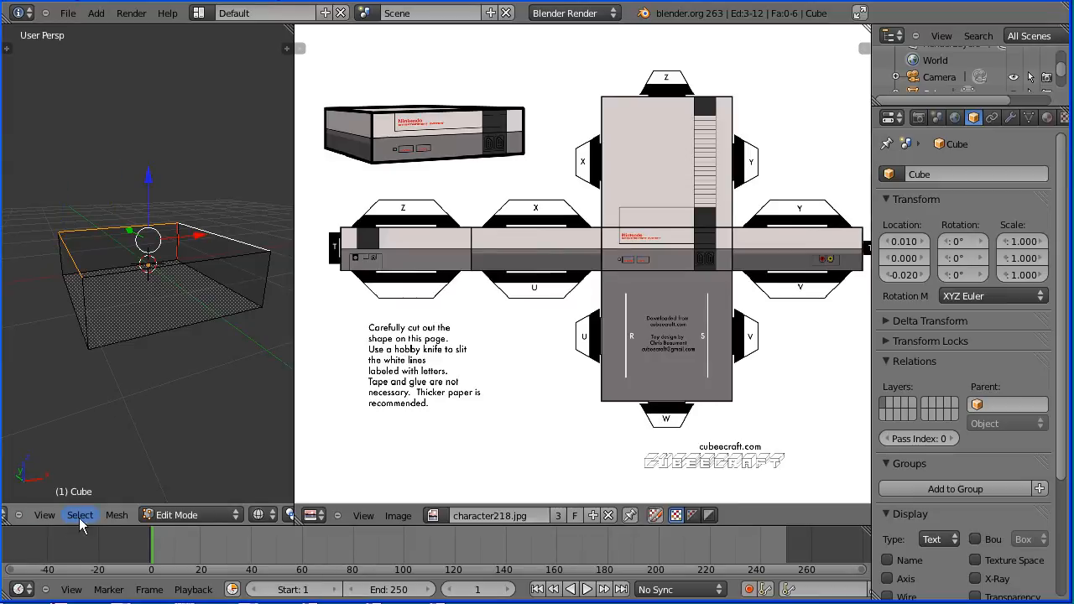
left_click(109, 514)
mouse_move(183, 261)
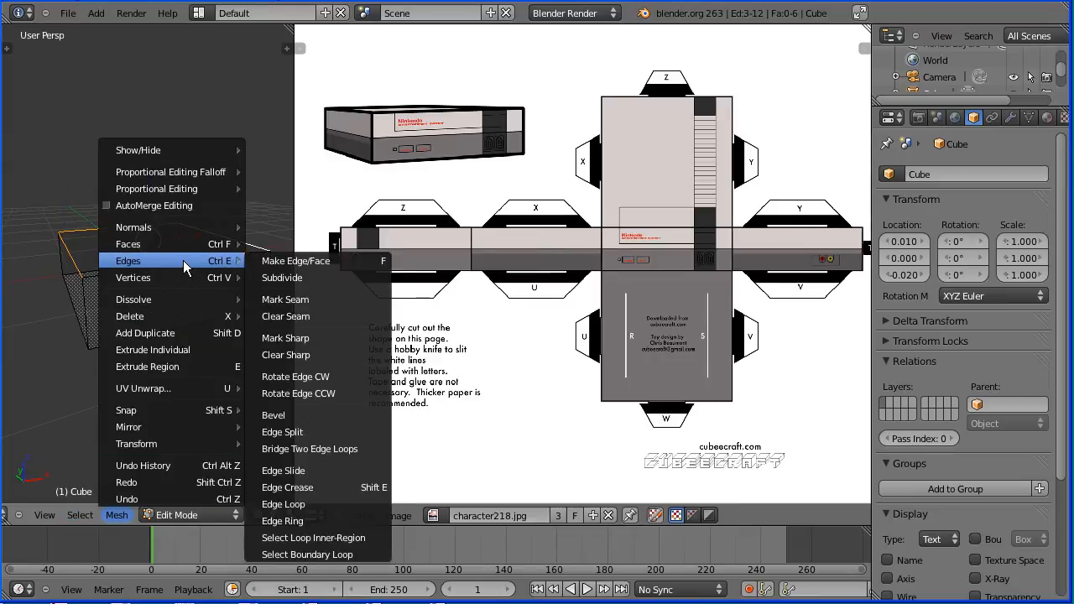
left_click(357, 301)
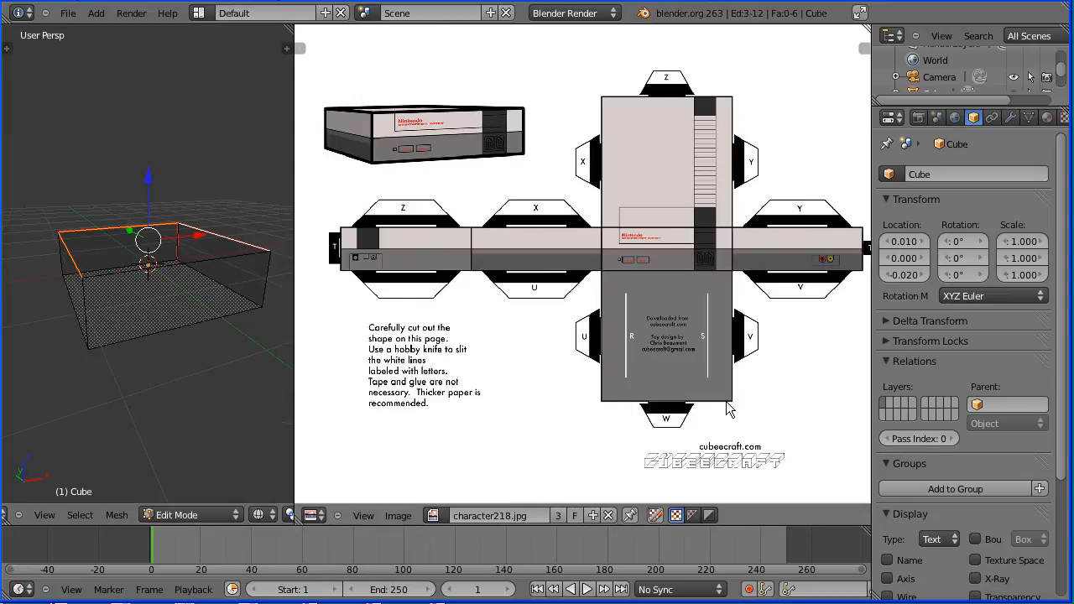
Mark the left, back and right edges of the cube's bottom face as seams, leaving out the front edge.
middle_click_drag(160, 389, 178, 310)
right_click(78, 268)
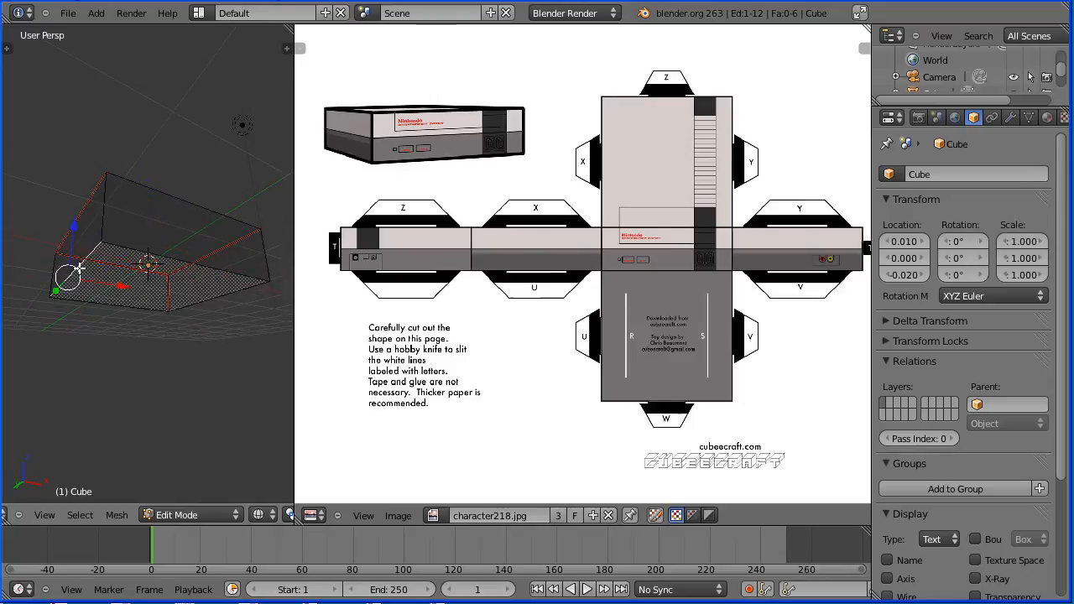
right_click(106, 304, "shift")
right_click(225, 296, "shift")
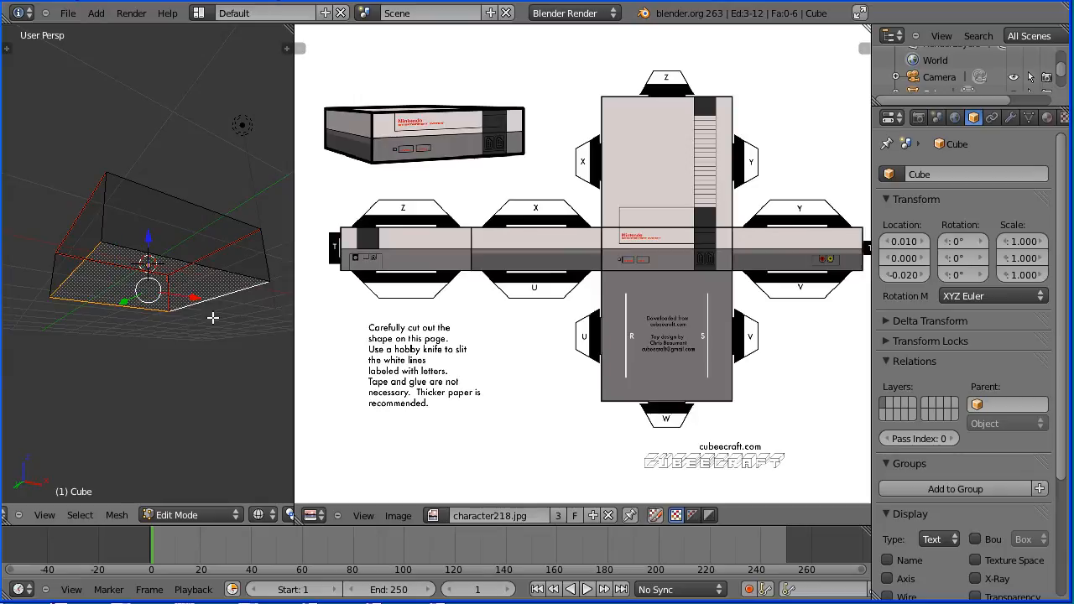
left_click(120, 519)
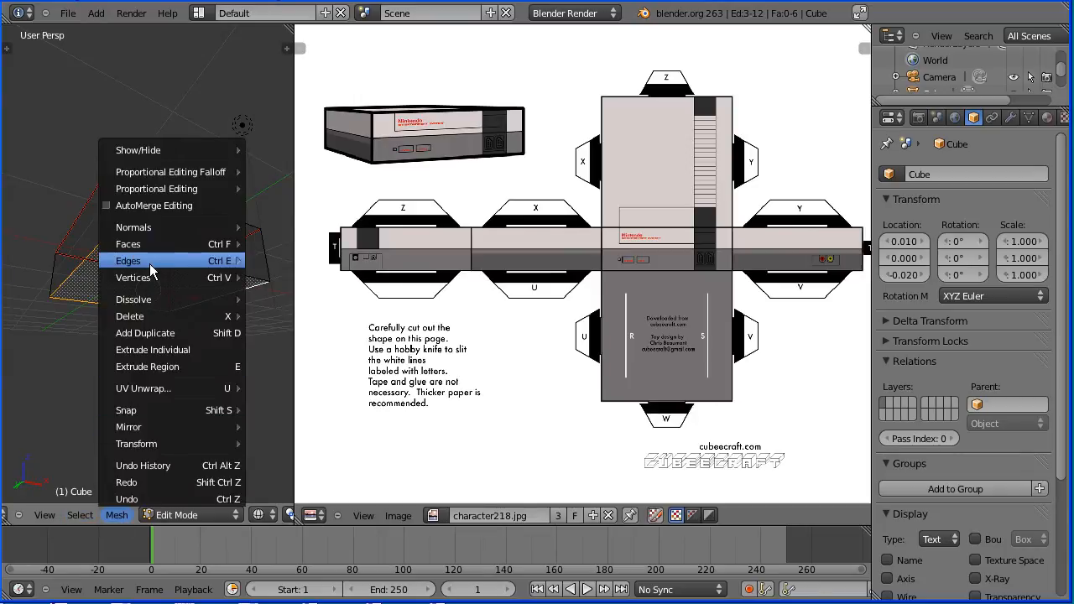
mouse_move(179, 260)
left_click(340, 300)
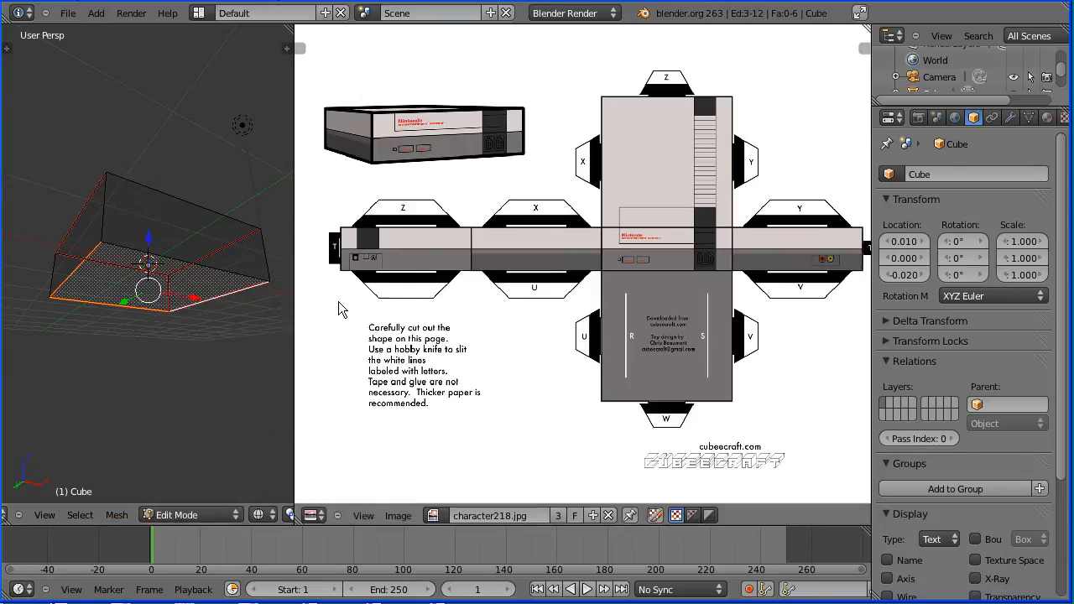
mouse_move(168, 288)
middle_mouse_down()
mouse_move(167, 257)
mouse_move(178, 299)
middle_mouse_up()
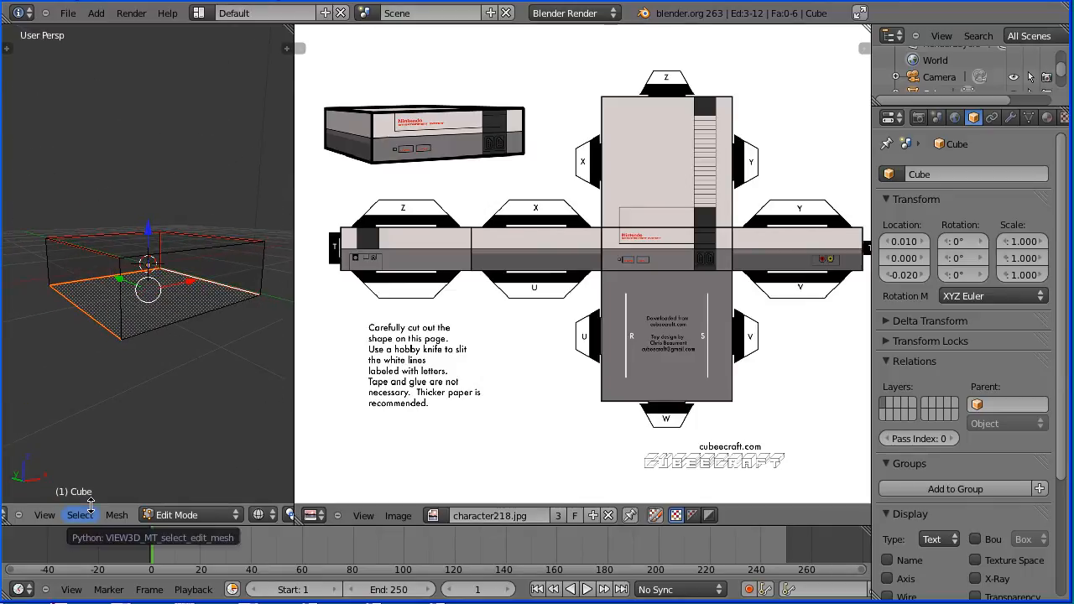
Select the entire cube mesh and unwrap it along its marked seams.
key("a")
key("a")
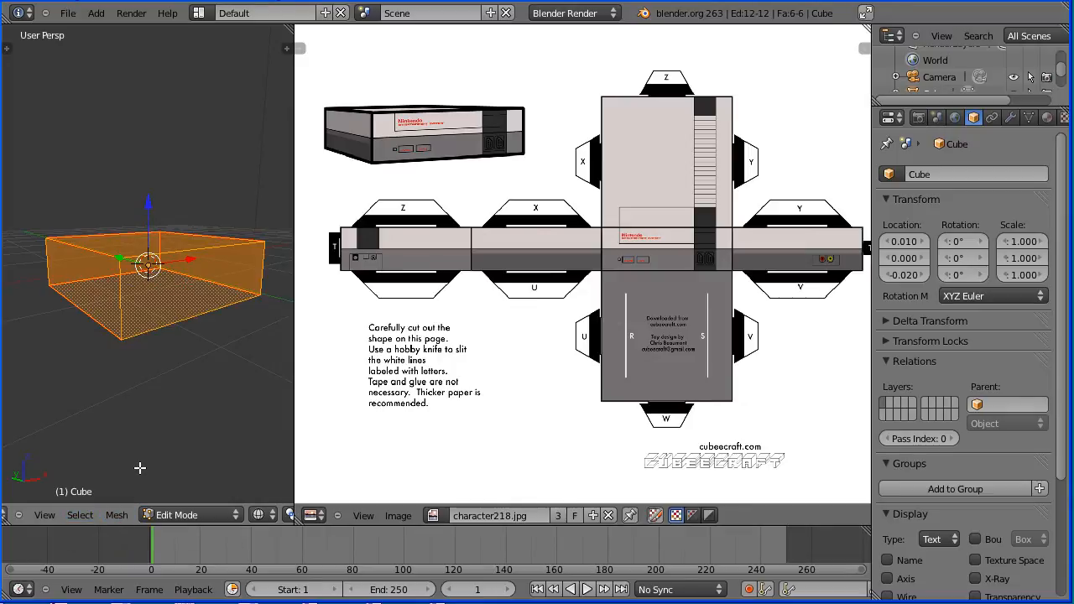
left_click(116, 515)
mouse_move(159, 390)
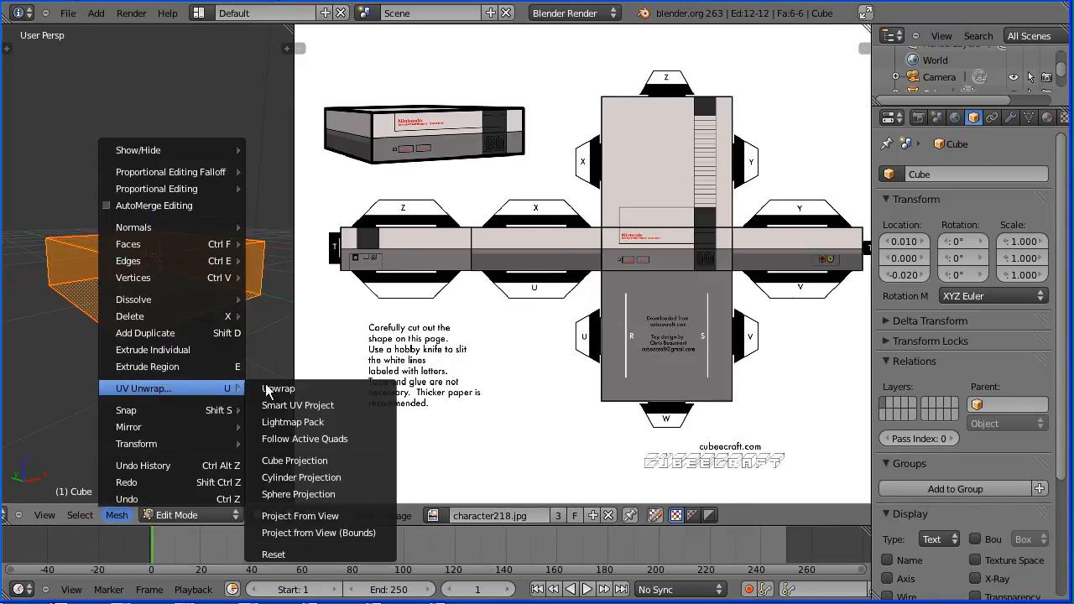
left_click(338, 386)
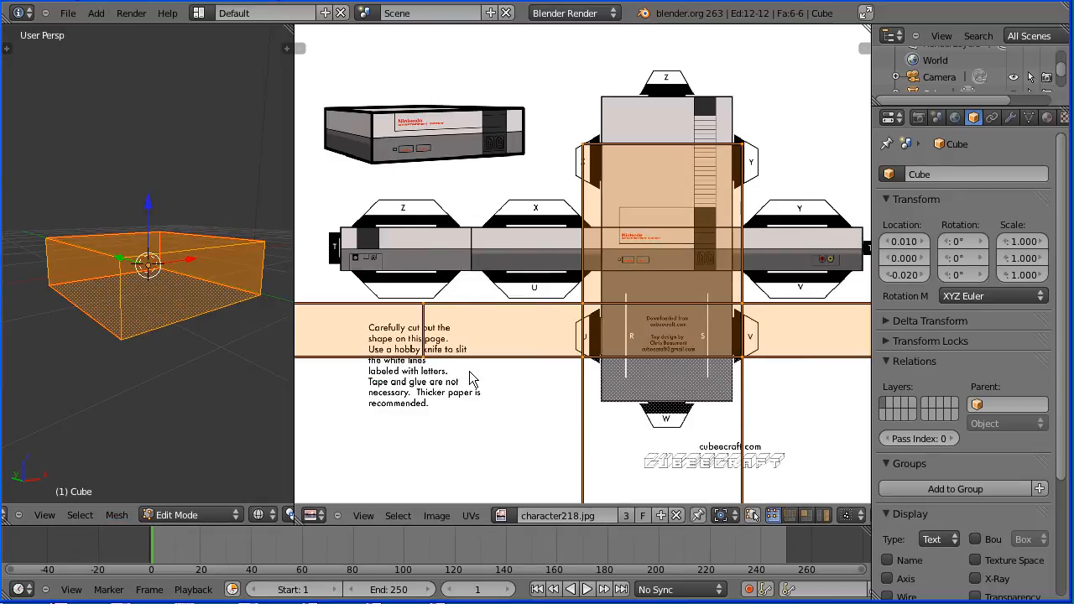
Maximize the image editor and scale the UV layout down to roughly the size of the papercraft template.
scroll(469, 371, "down", 1)
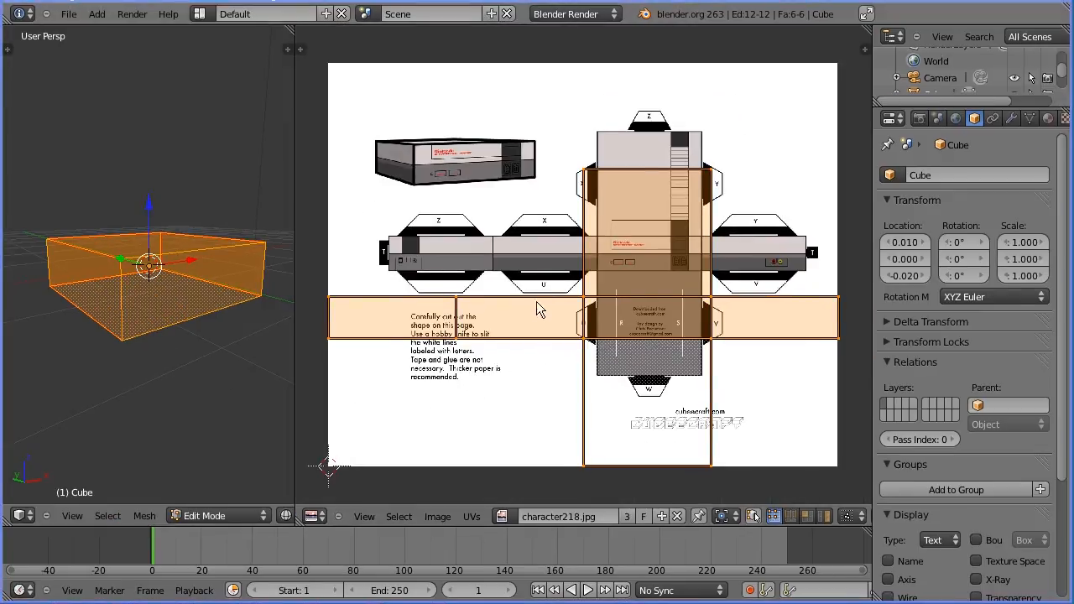
left_click(362, 516)
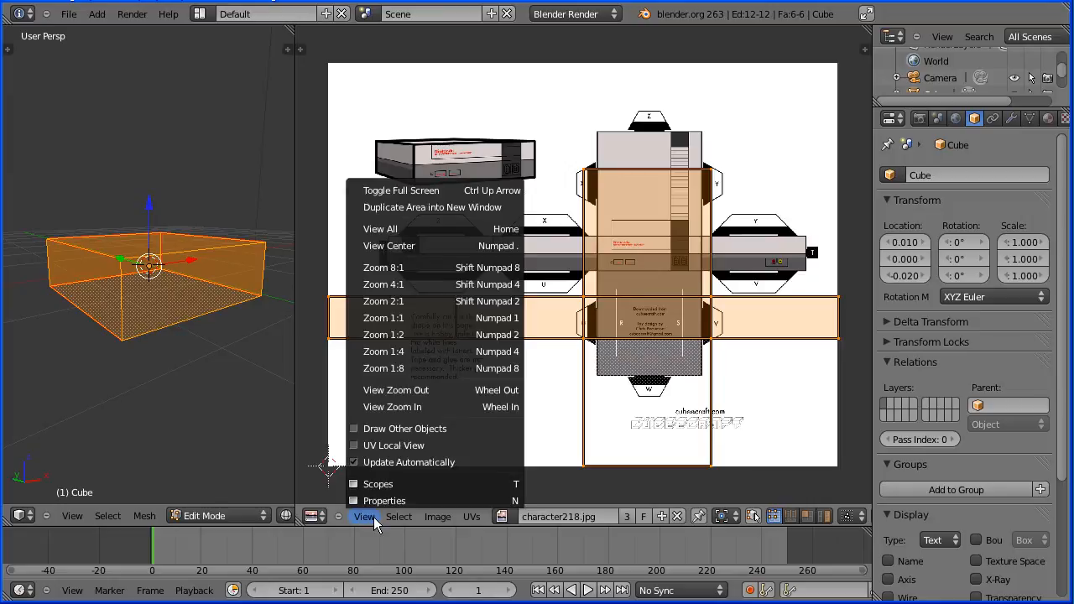
left_click(470, 198)
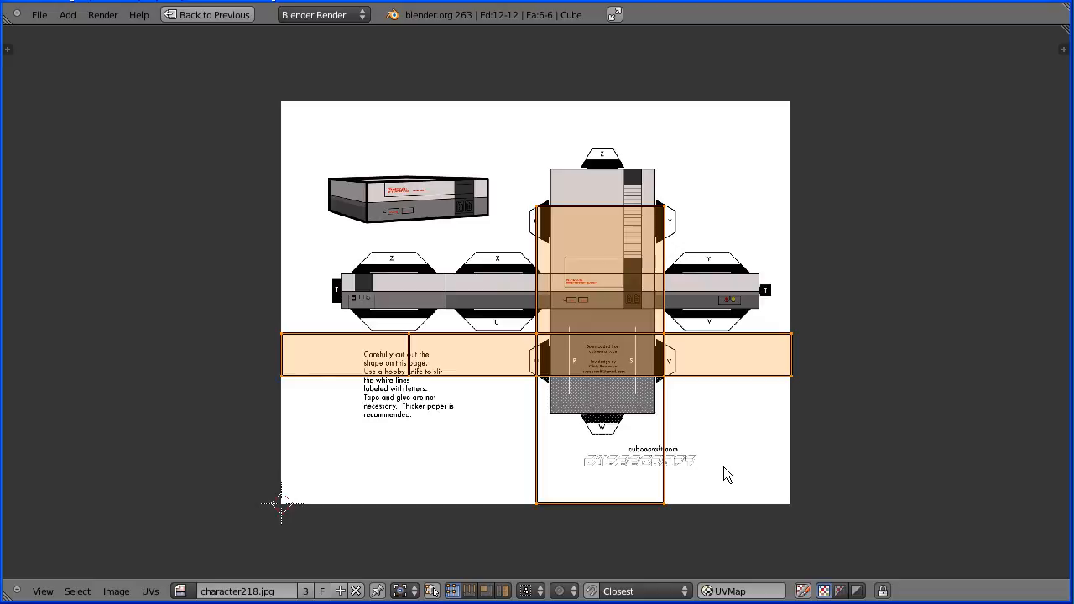
scroll(727, 475, "up", 2)
scroll(727, 475, "up", 1)
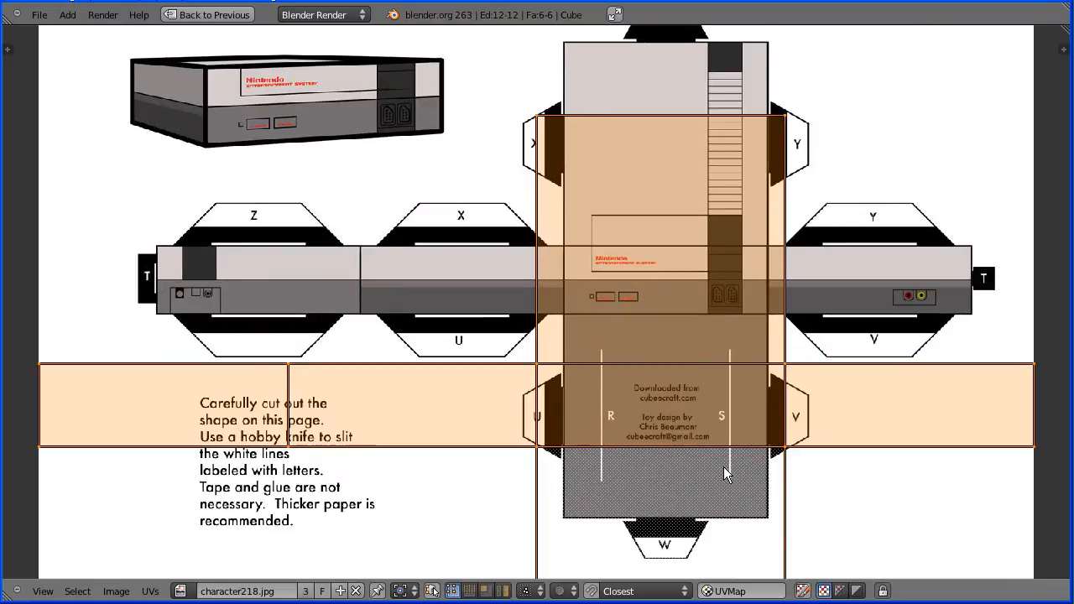
key("s")
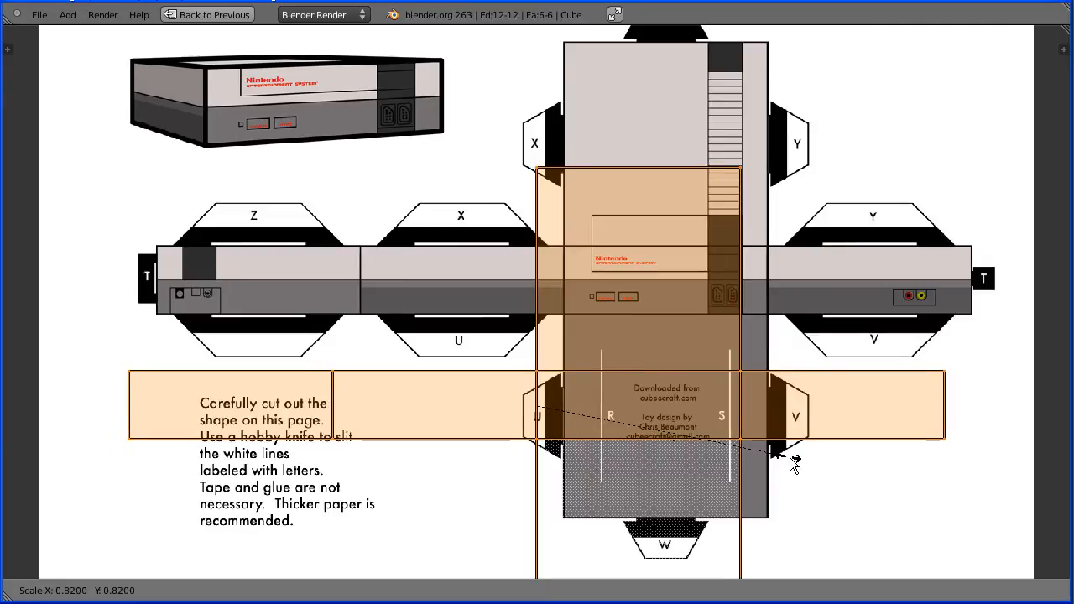
left_click(797, 467)
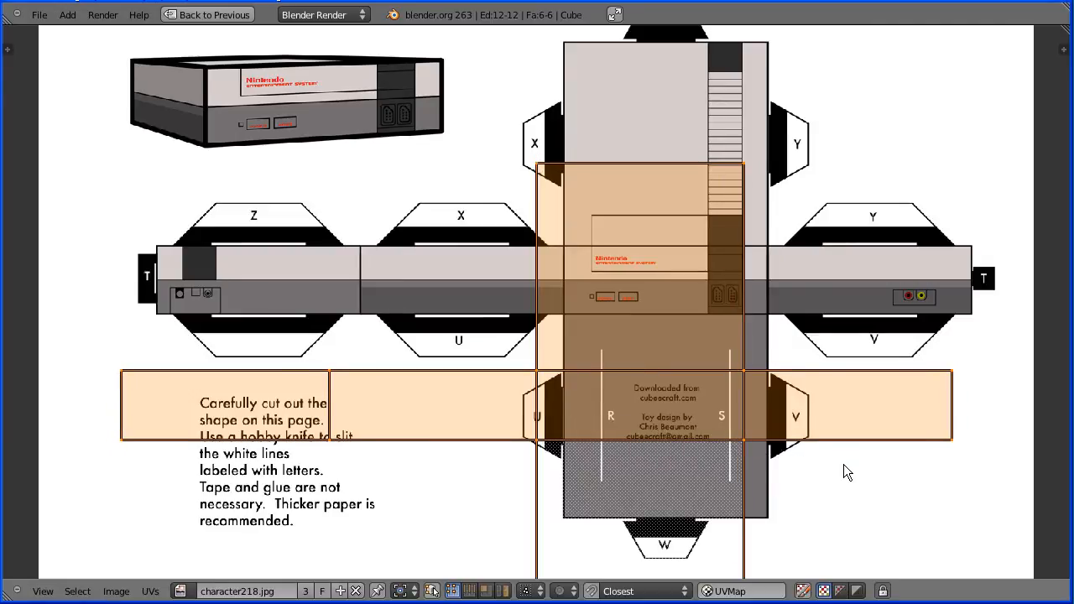
Move the UV layout onto the papercraft template and scale it by about 0.98 to match the template's outlines.
key("g")
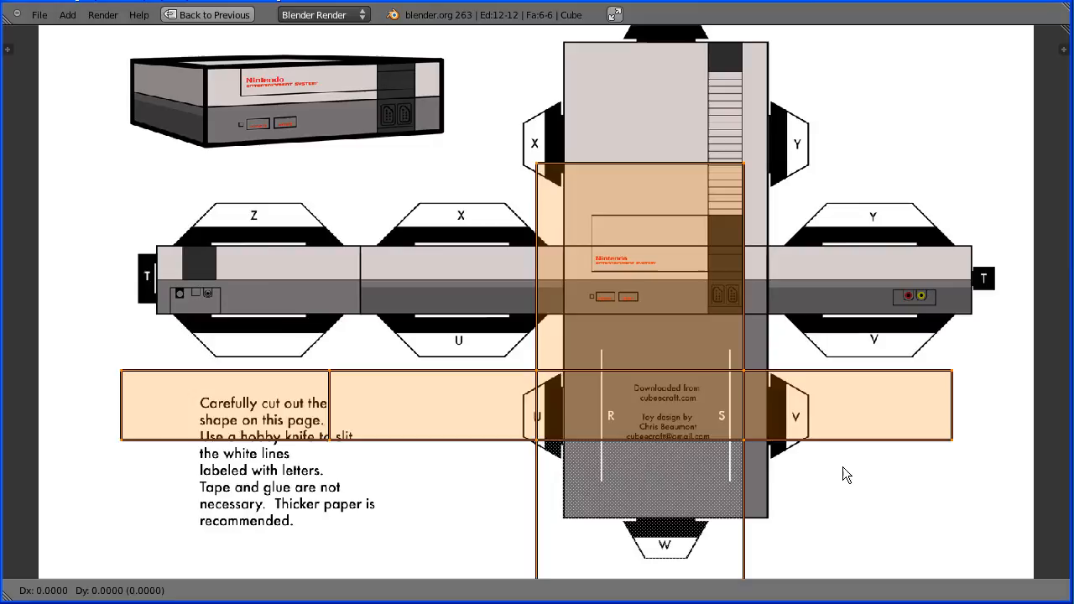
left_click(873, 351)
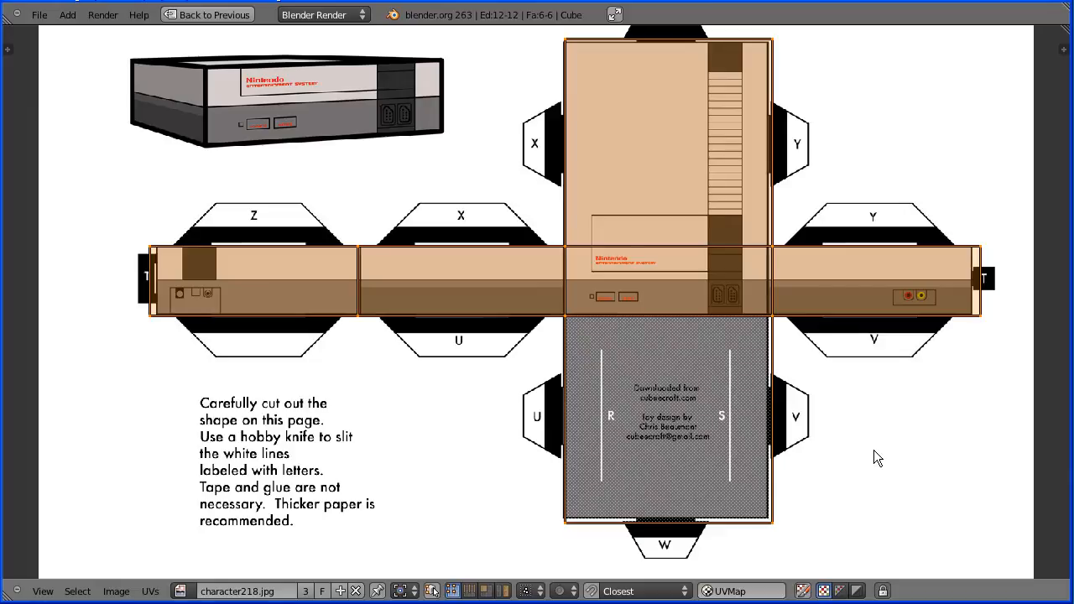
key("s")
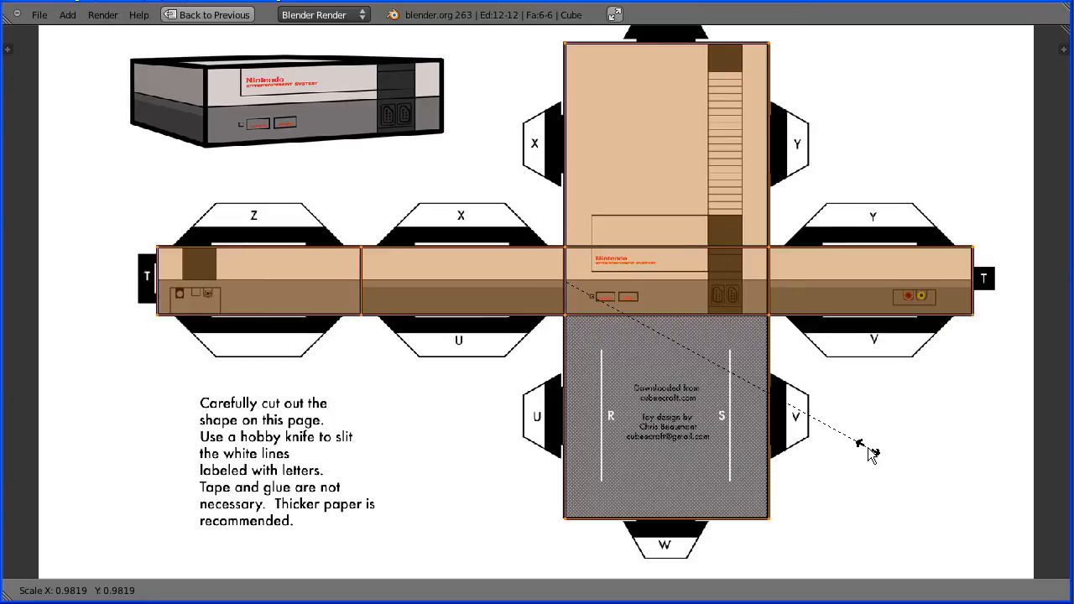
left_click(869, 448)
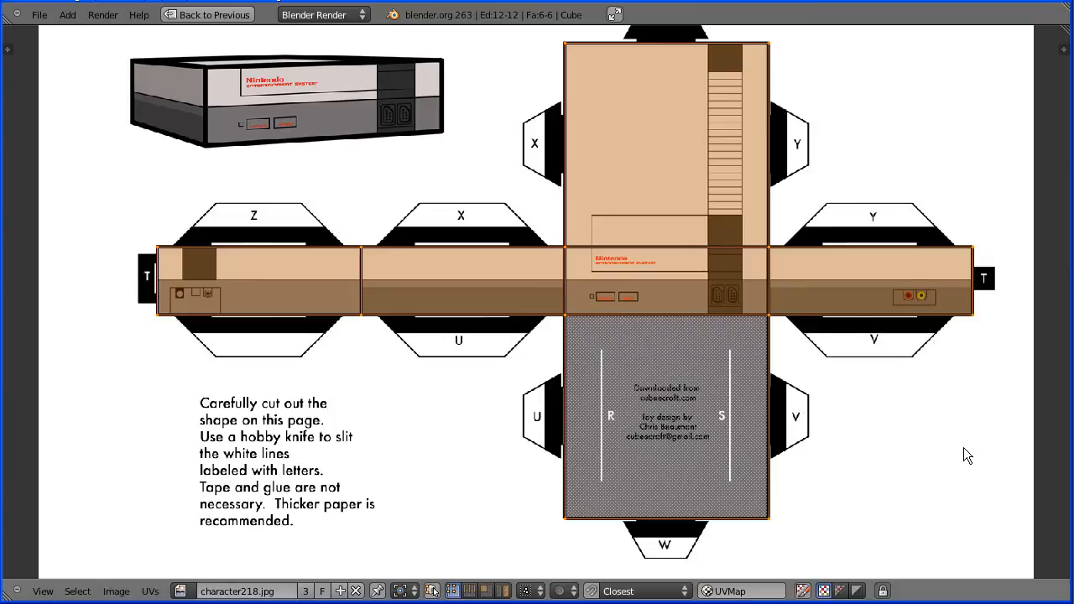
Nudge the UV layout along the Y axis to line it up precisely with the console artwork.
scroll(964, 449, "up", 1)
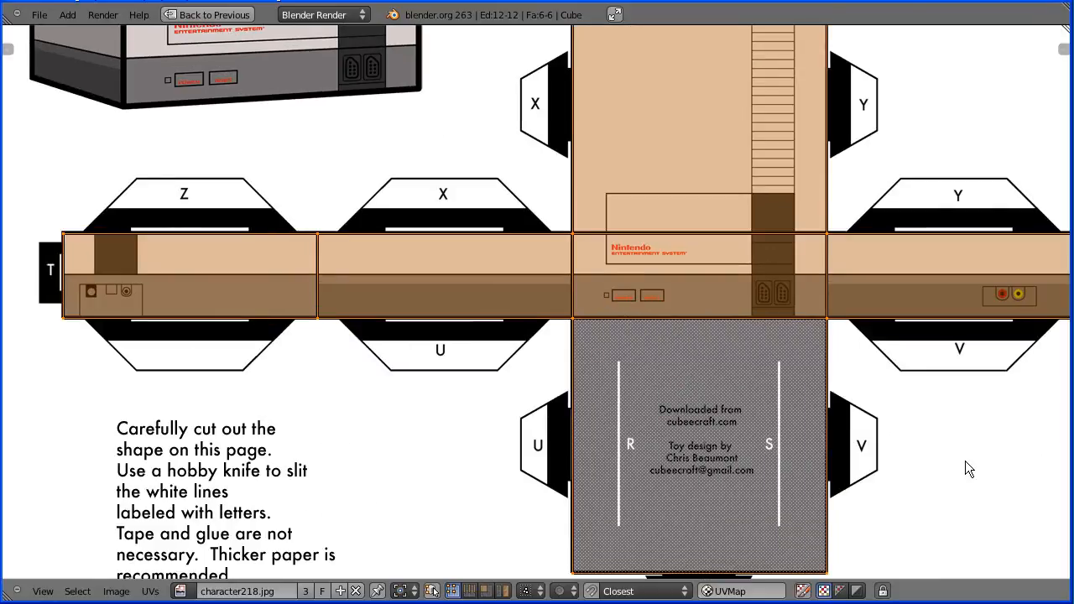
middle_click_drag(995, 448, 947, 449)
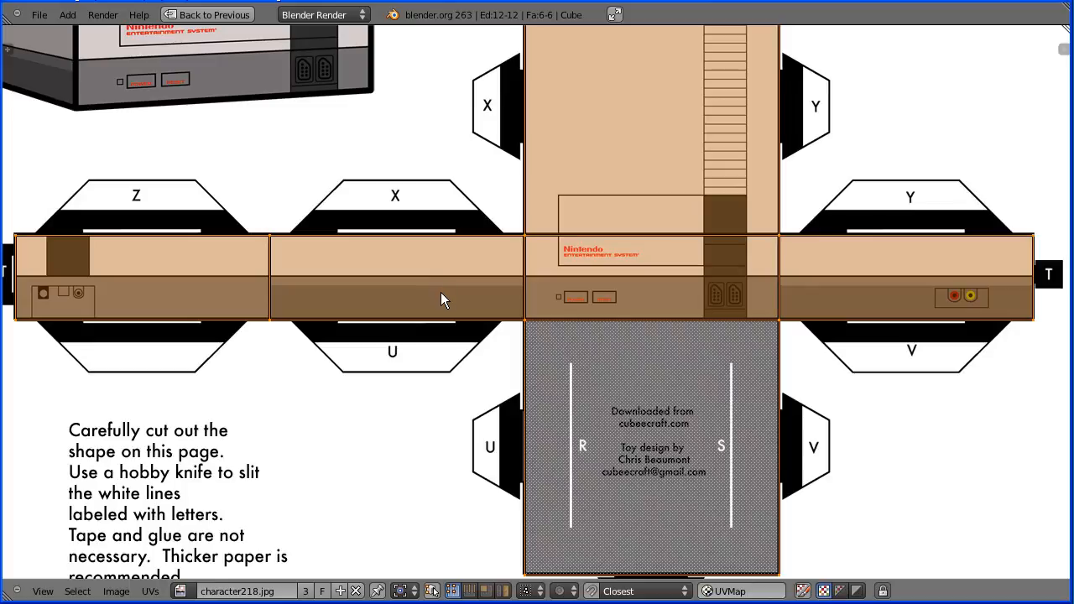
key("g")
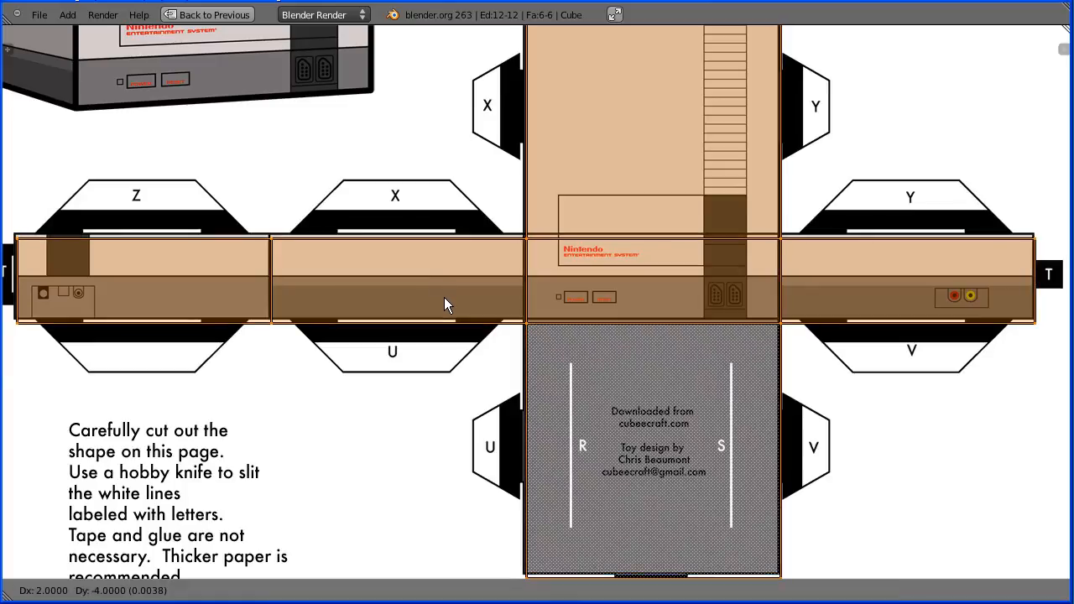
key("y")
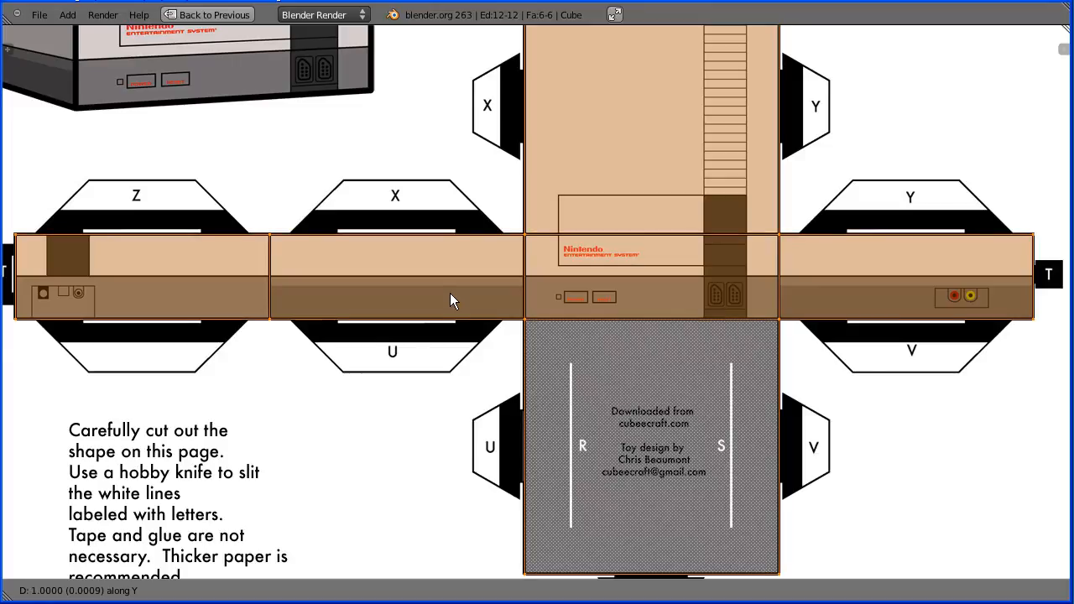
left_click(450, 293)
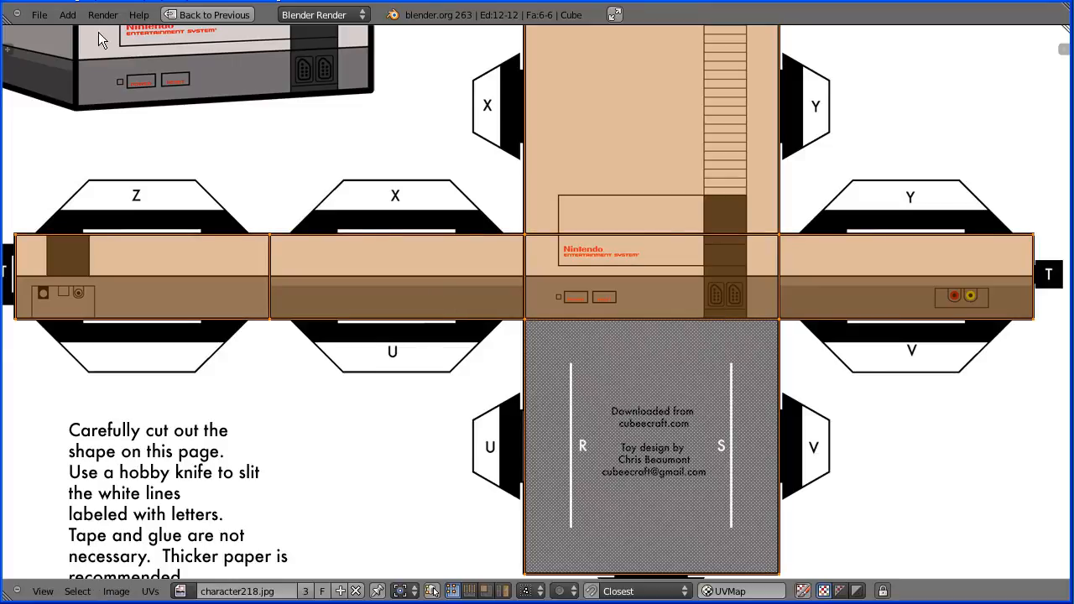
Restore the regular screen layout and expand the 3D view over the image editor's area.
left_click(43, 592)
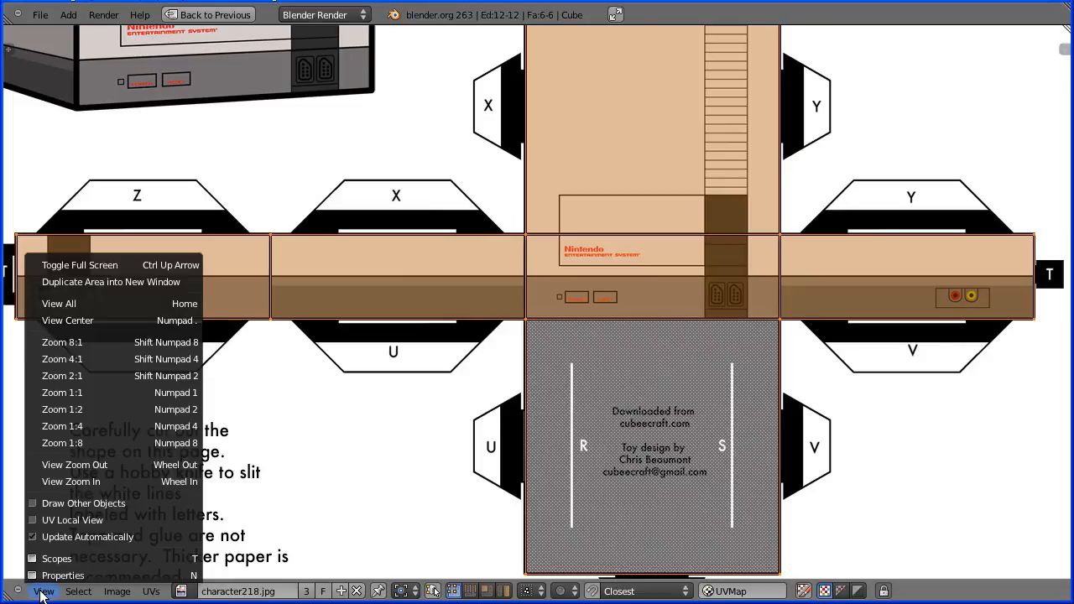
left_click(166, 262)
left_click_drag(289, 28, 330, 36)
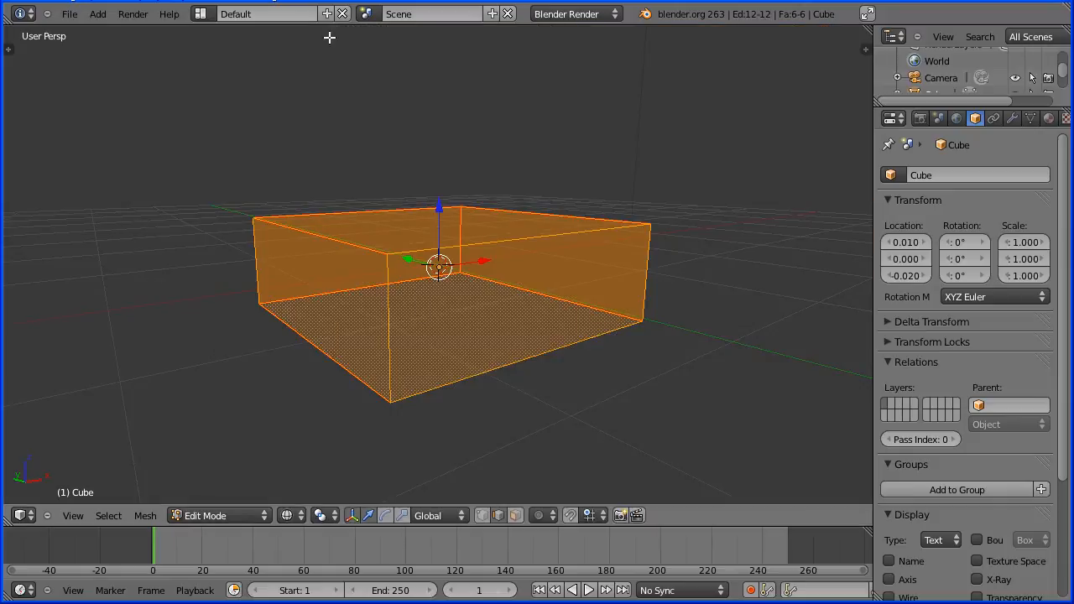
Return the cube to Object Mode and display the viewport with Texture shading.
left_click(228, 517)
left_click(239, 500)
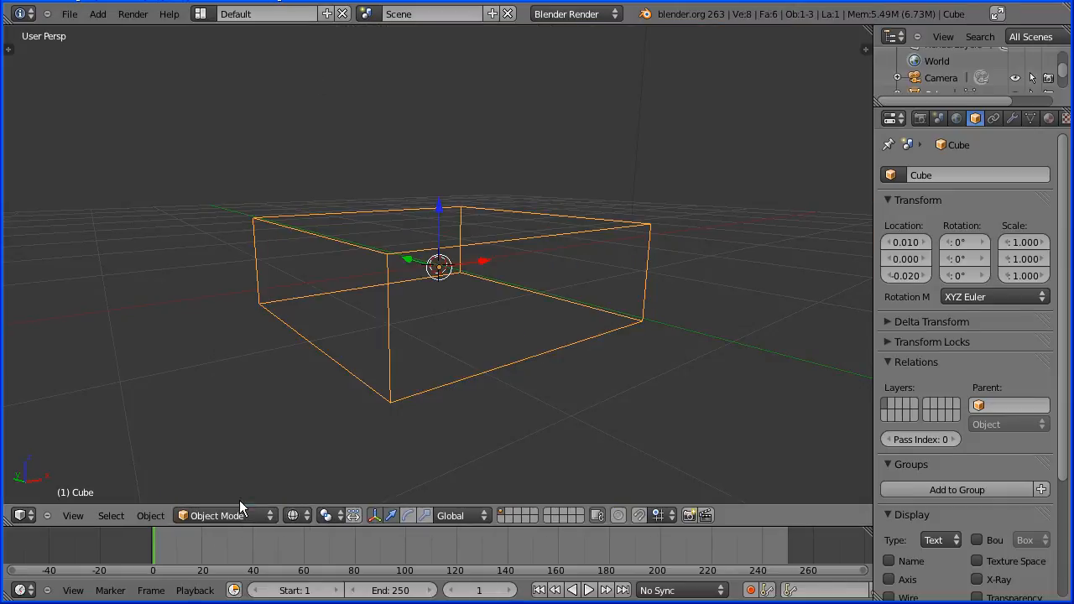
left_click(295, 517)
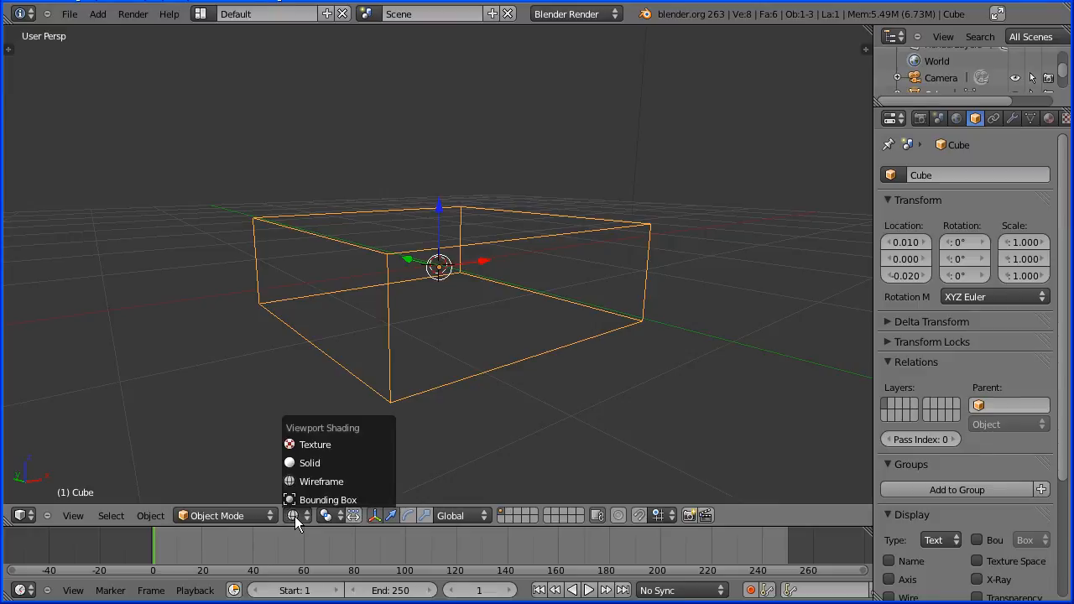
left_click(371, 453)
Duplicate the lamp above the cube and place the copy low, in front of the cube's right side.
scroll(509, 405, "down", 5)
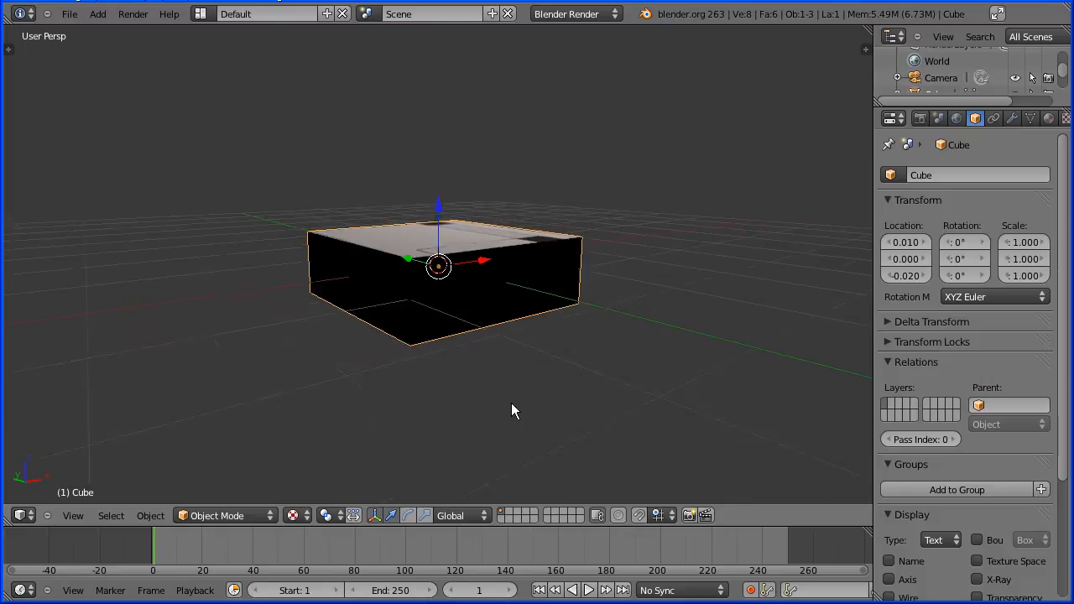
scroll(508, 405, "down", 1)
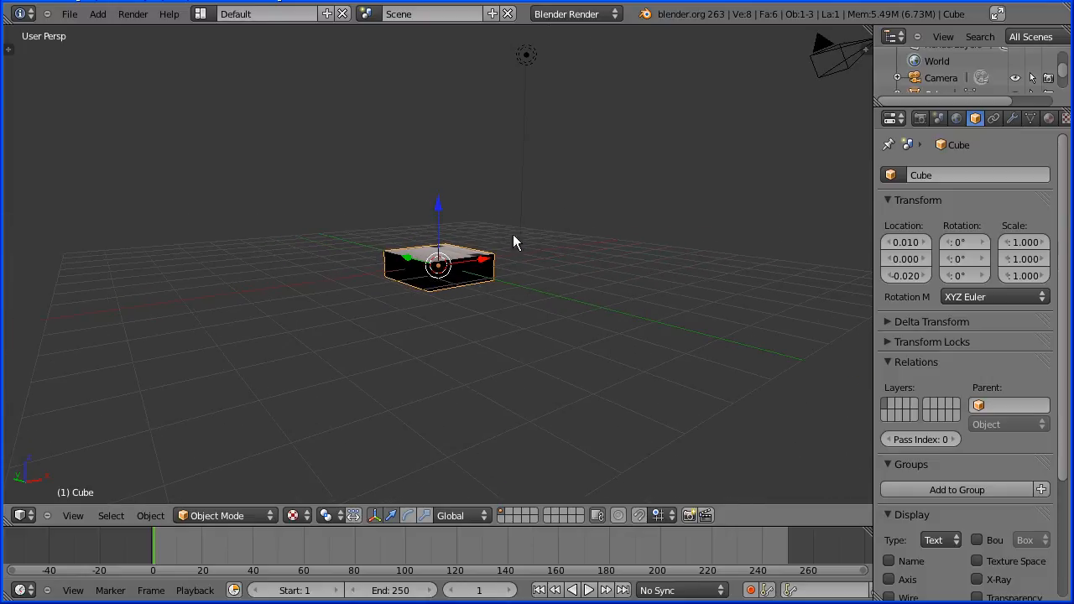
right_click(526, 58)
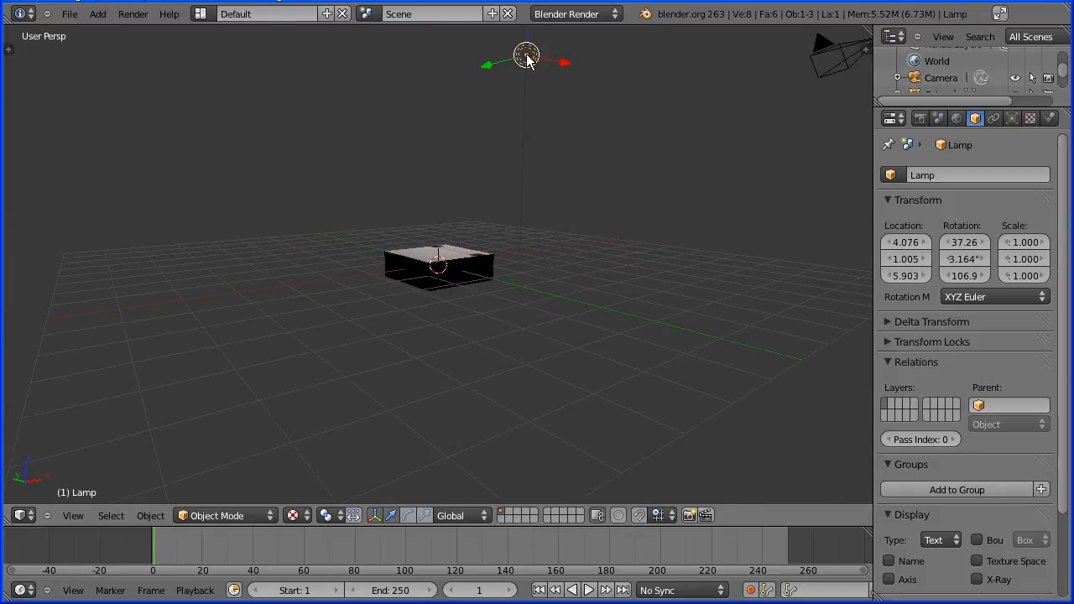
key("shift+d")
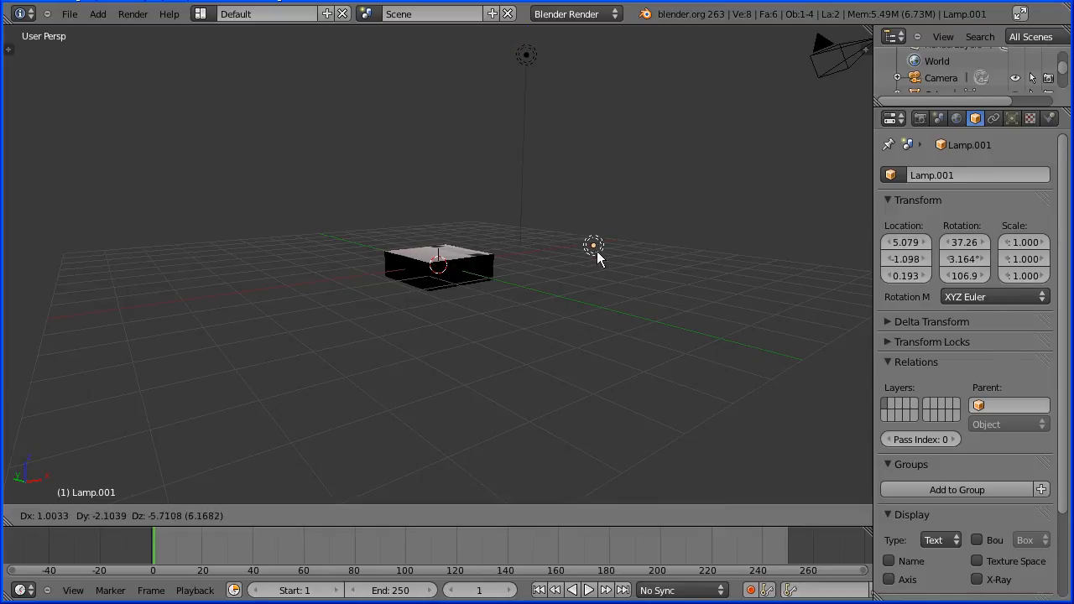
left_click(643, 319)
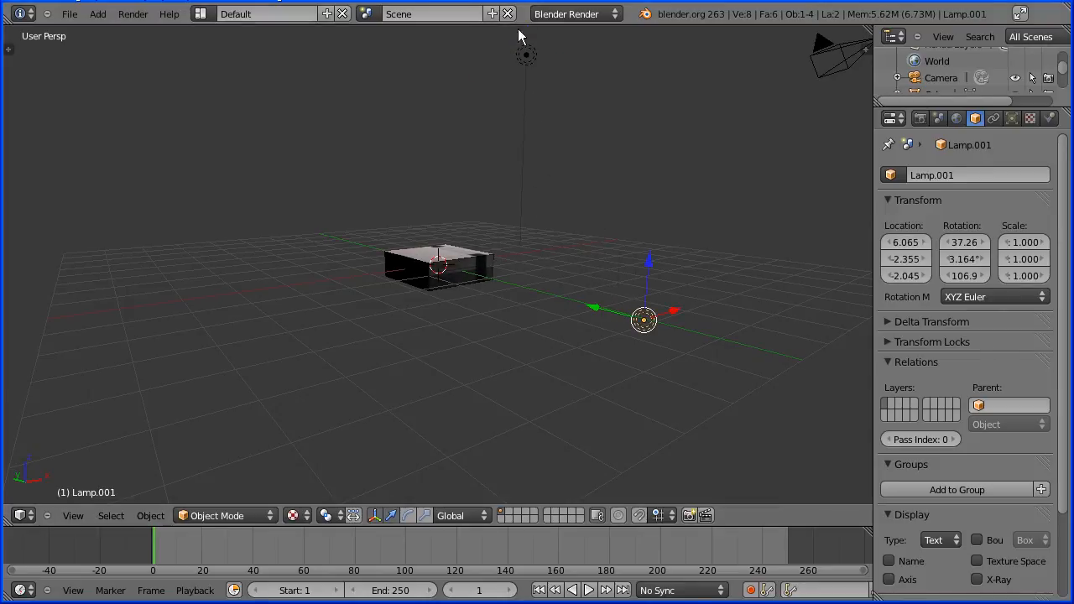
Duplicate the original lamp again and place this copy low, in front of the cube's left side.
right_click(527, 56)
key("shift+d")
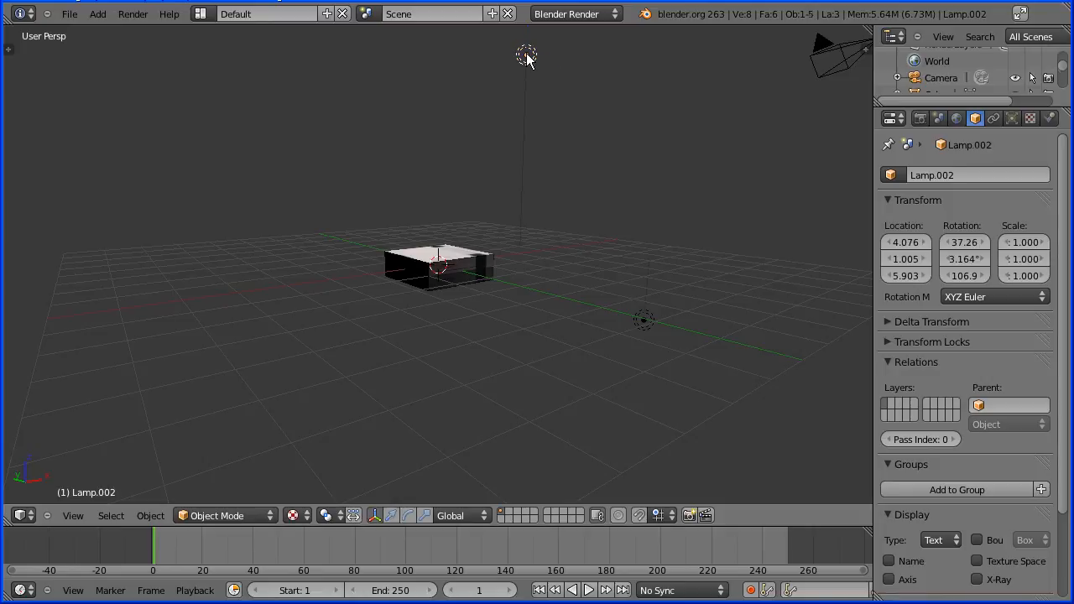
left_click(278, 318)
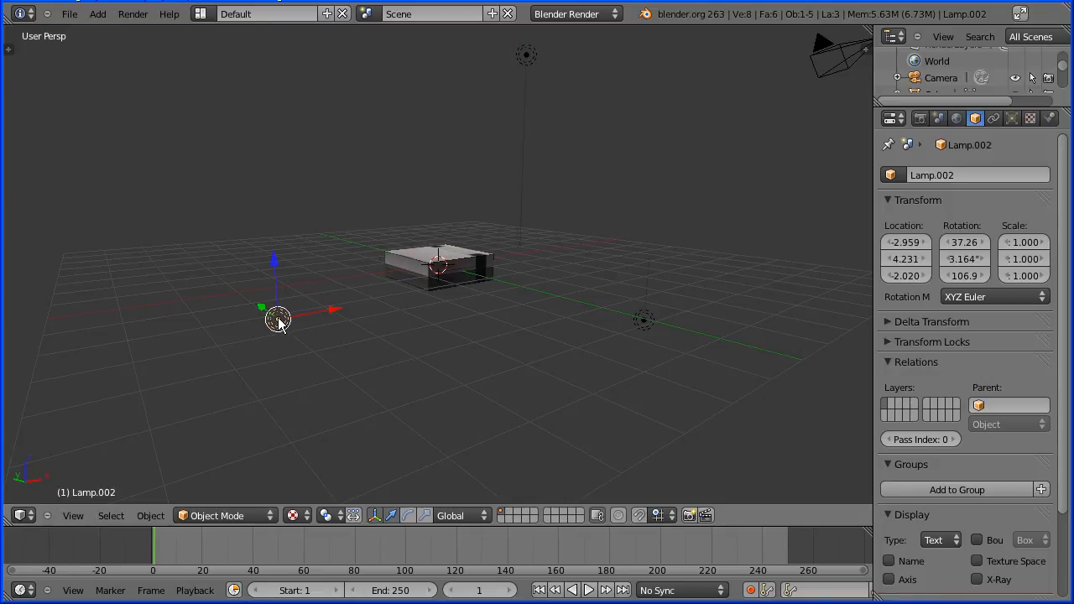
Rename the cube object and its material as nes.
right_click(482, 282)
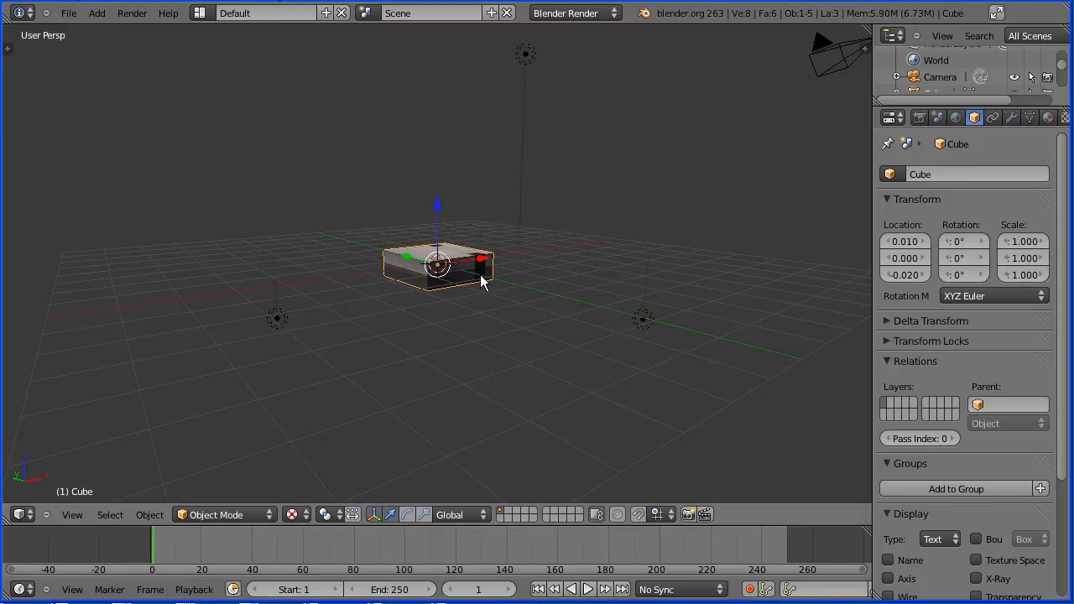
left_click(920, 172)
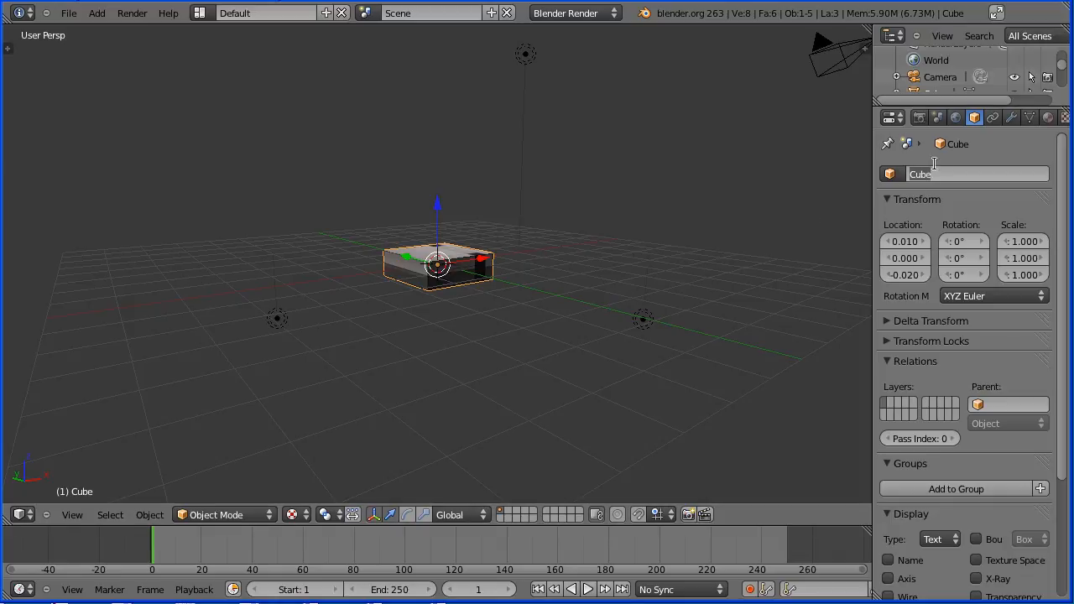
type("nes")
key("Return")
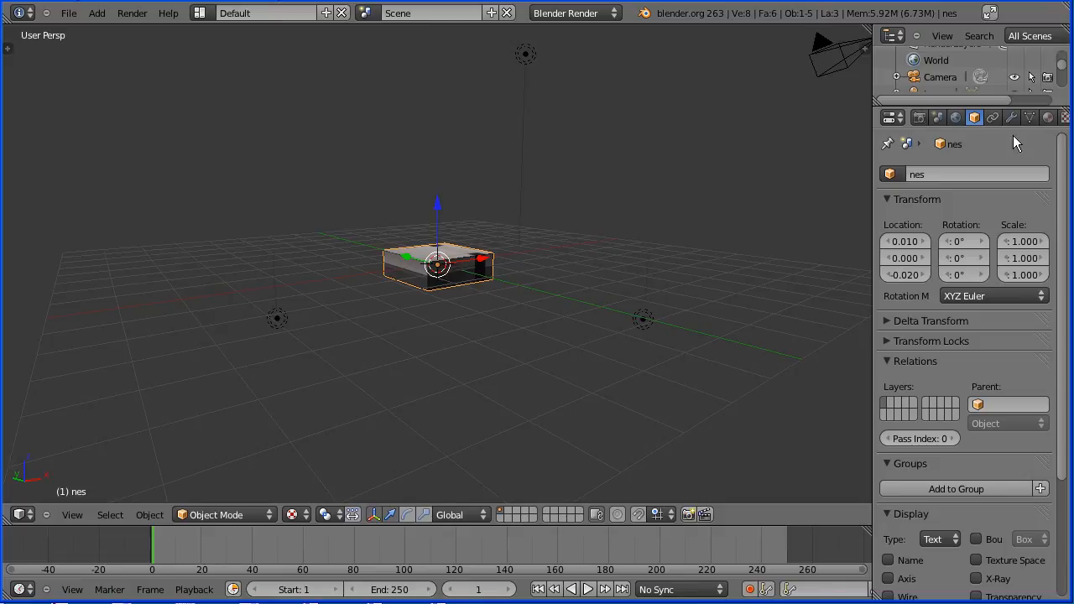
left_click(1047, 119)
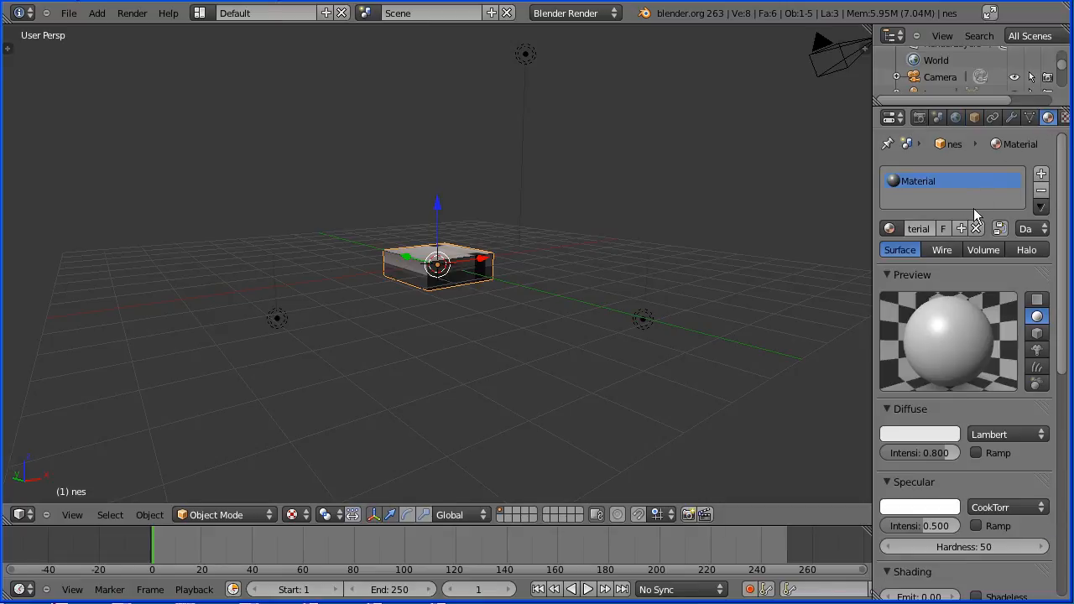
type("nes")
Rename the material's texture as nes and set its type to Image or Movie.
left_click(1065, 118)
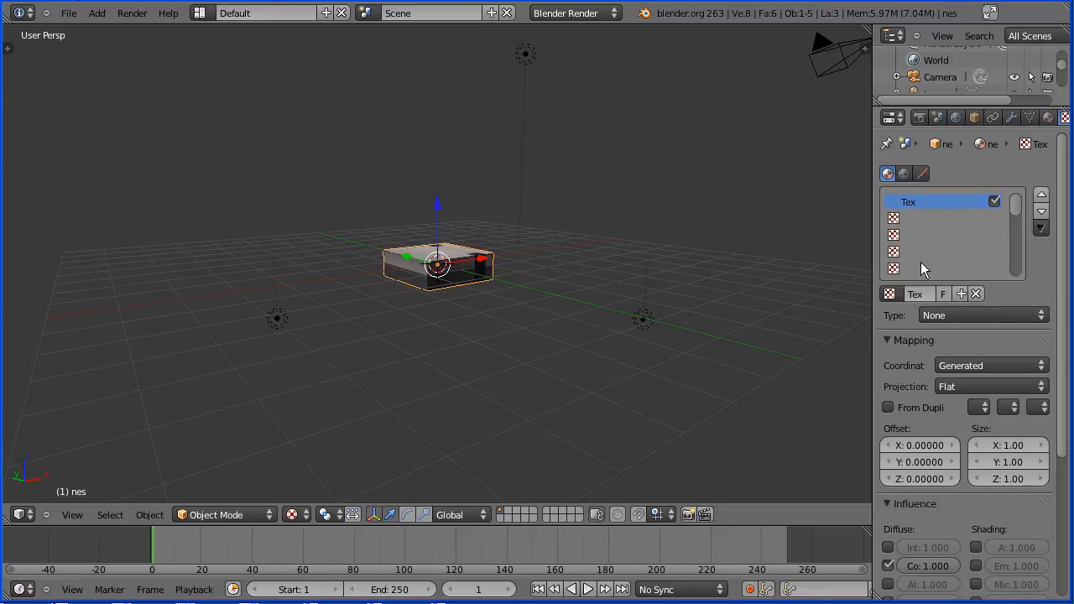
double_click(917, 293)
type("nes")
key("Return")
left_click(962, 317)
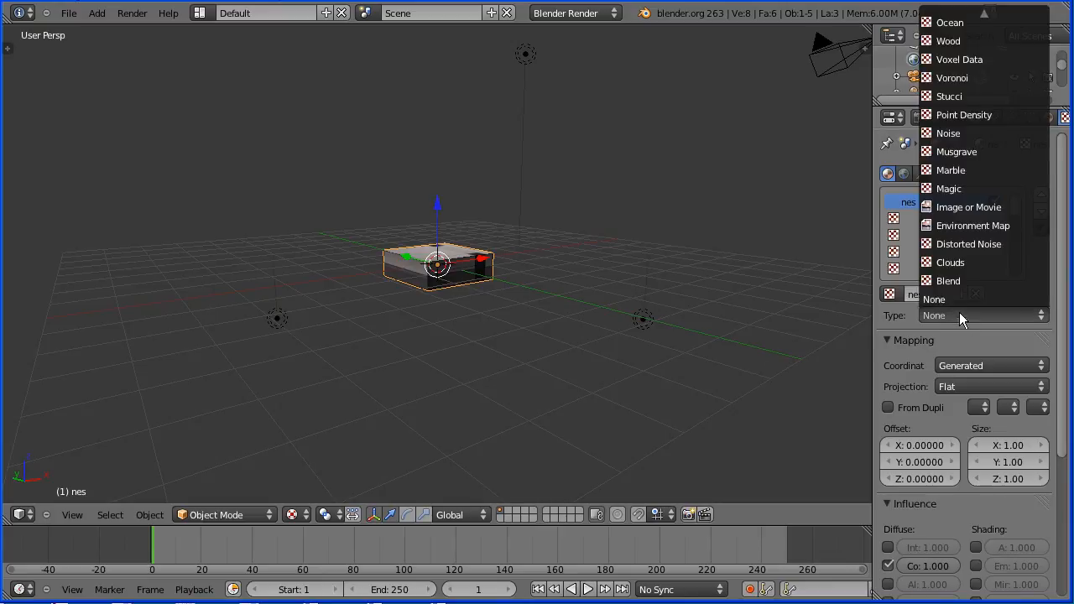
left_click(1018, 210)
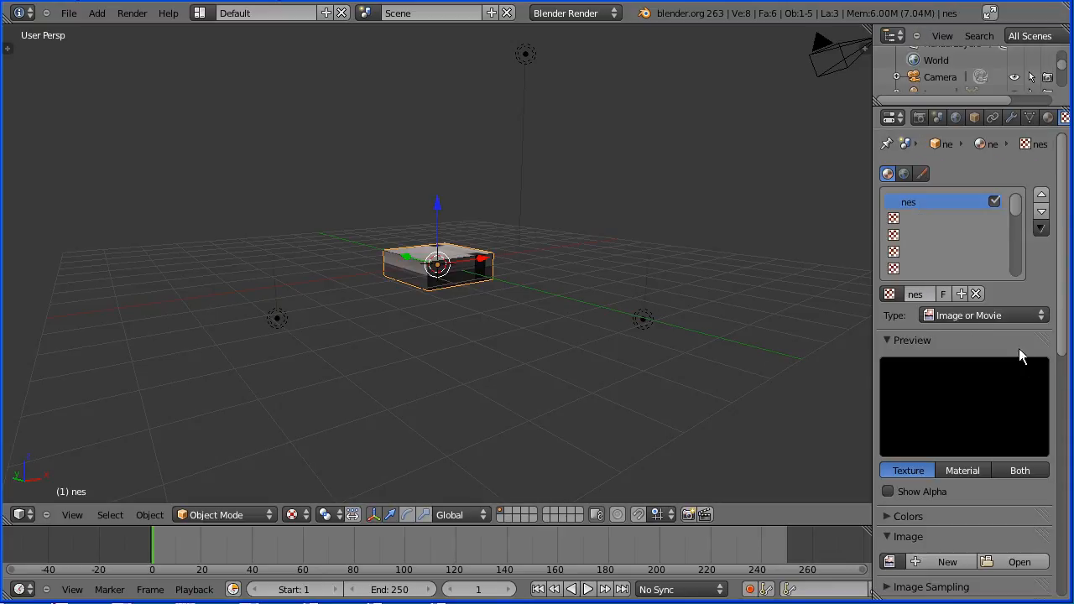
Assign the already loaded character218.jpg to the texture with the preview showing Both, and pack the image into the blend file.
left_click(1022, 468)
left_click_drag(1062, 307, 1062, 371)
left_click(892, 431)
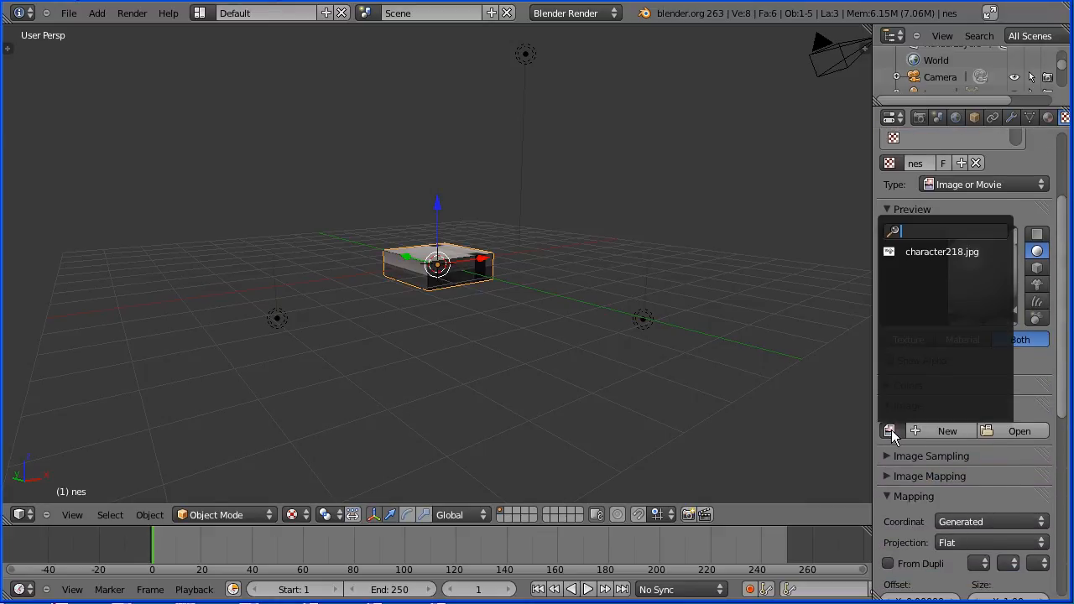
left_click(954, 252)
left_click_drag(1062, 308, 1061, 363)
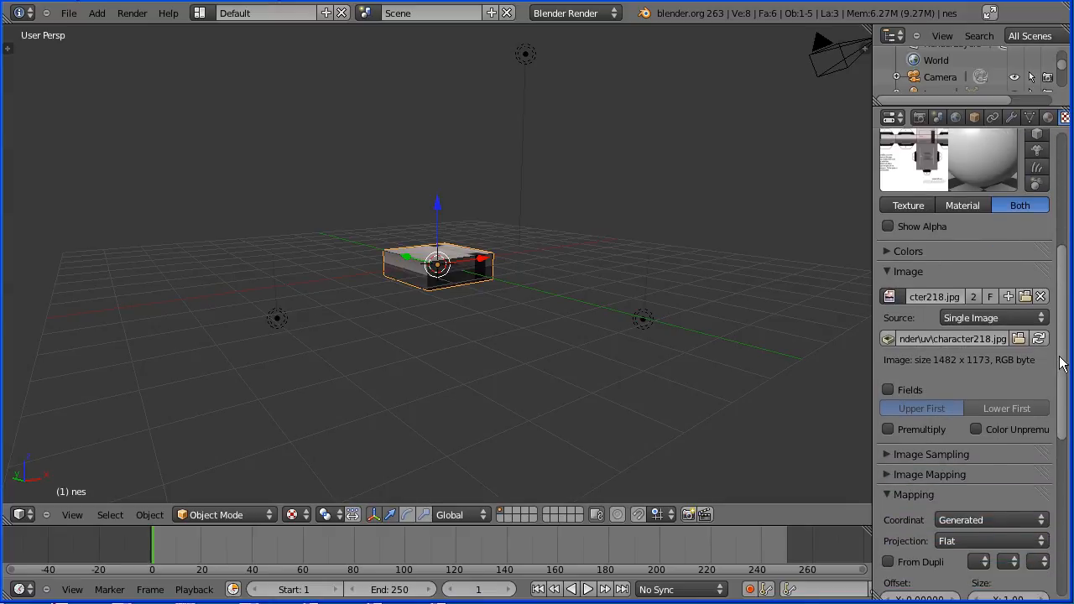
left_click(889, 339)
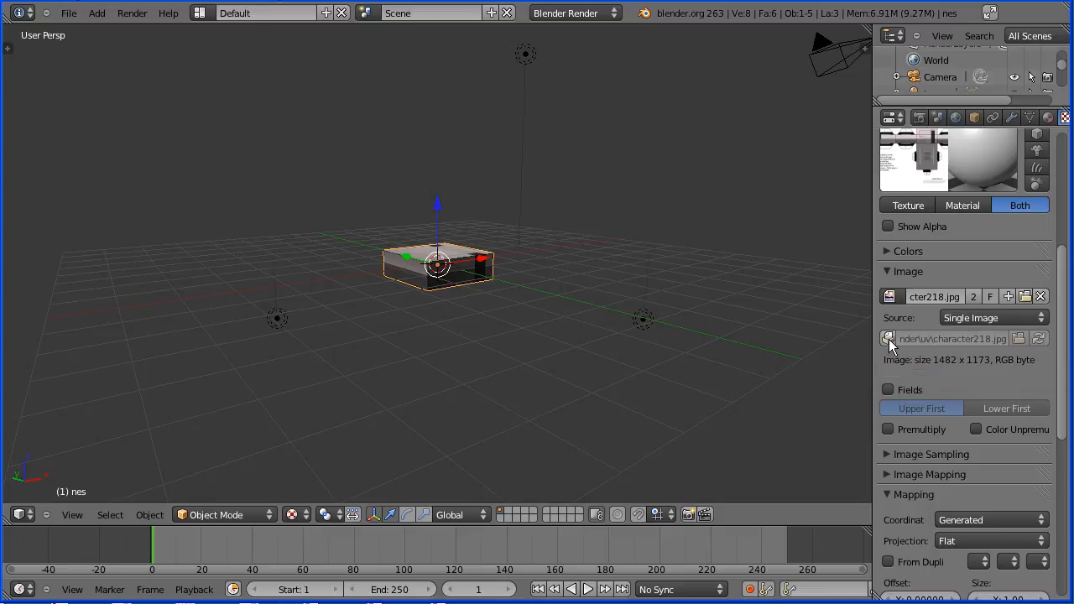
Set the texture's mapping coordinates to UV and check the textured box up close from its other side.
scroll(1055, 336, "down", 3)
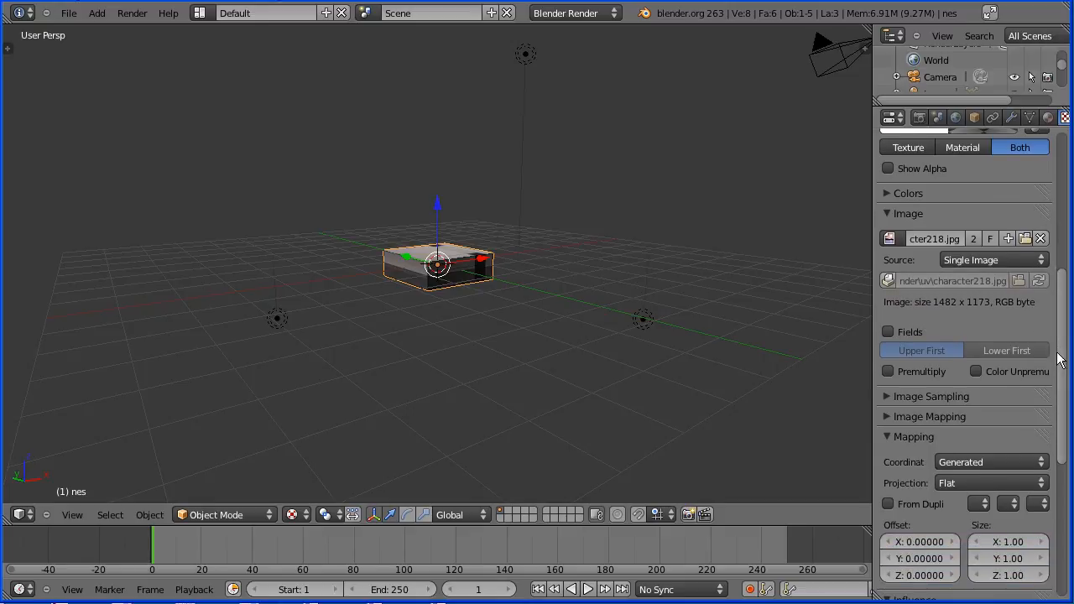
left_click(1003, 461)
left_click(1008, 390)
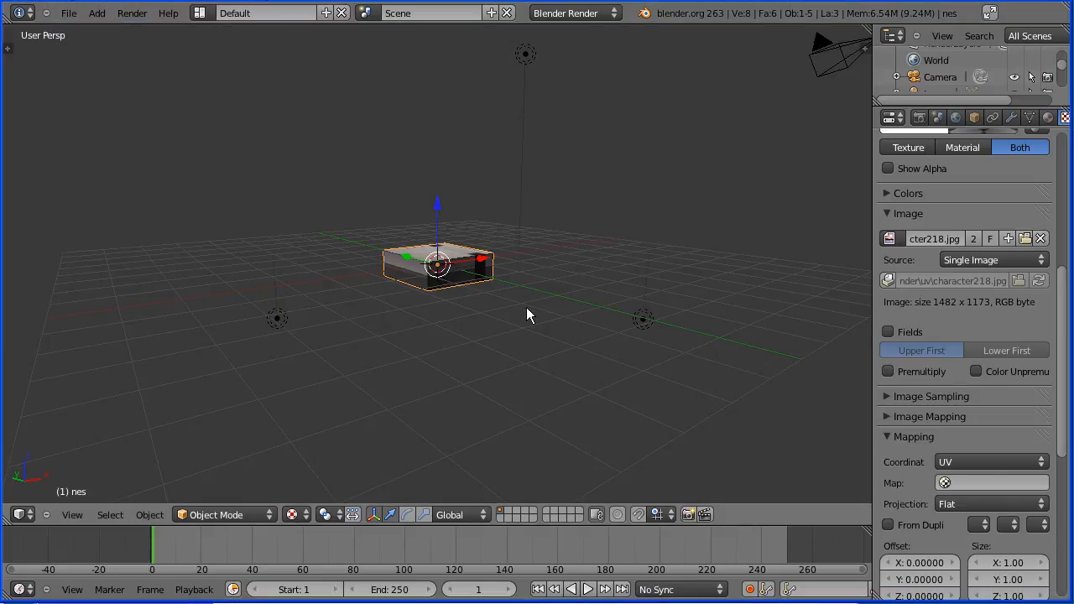
scroll(527, 307, "up", 3)
scroll(523, 307, "up", 3)
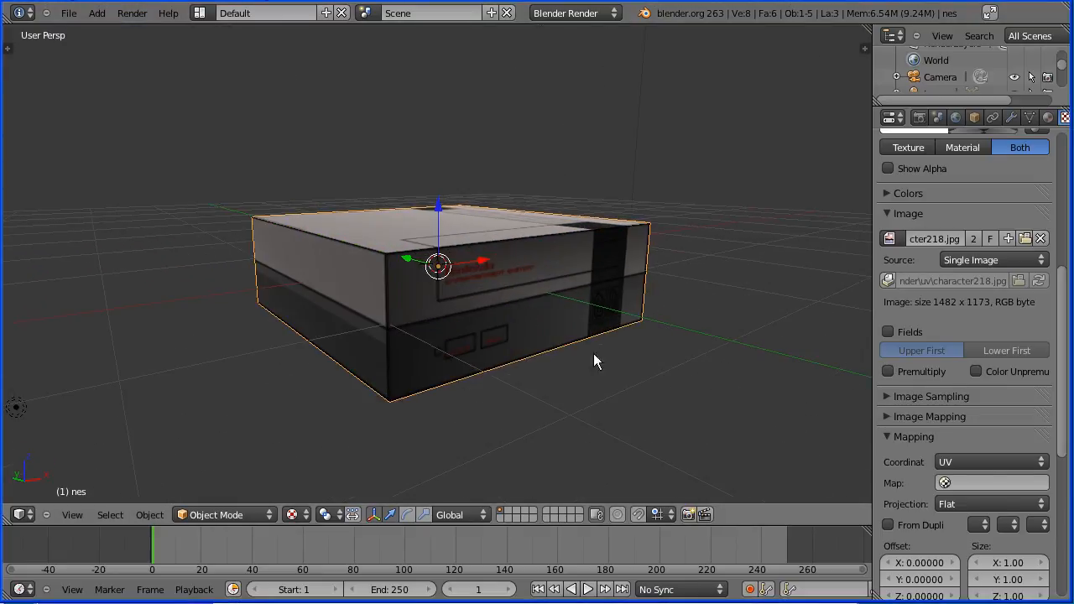
middle_click_drag(679, 388, 495, 387)
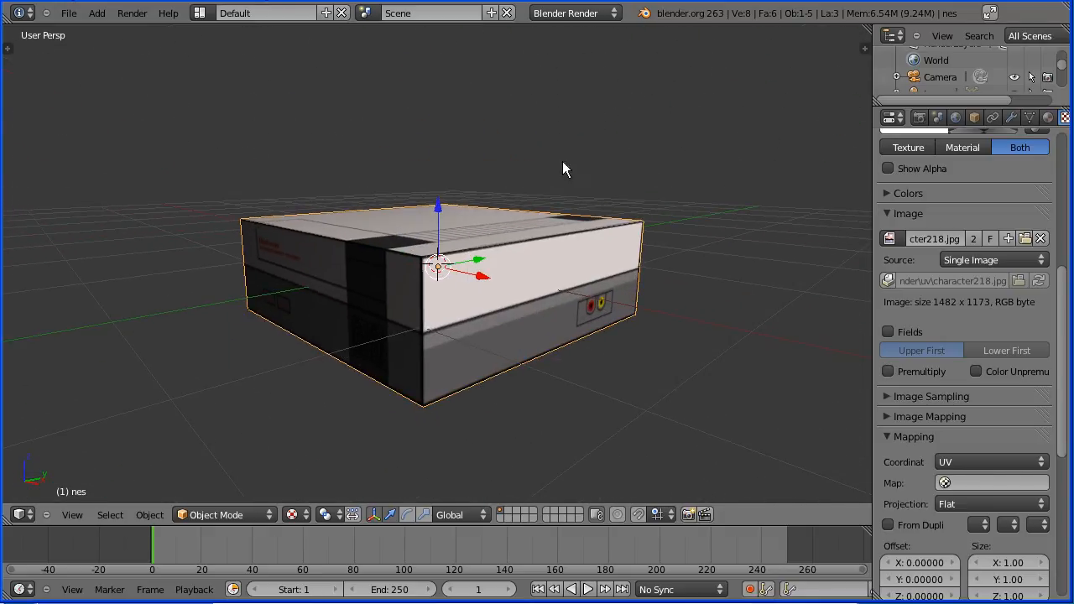